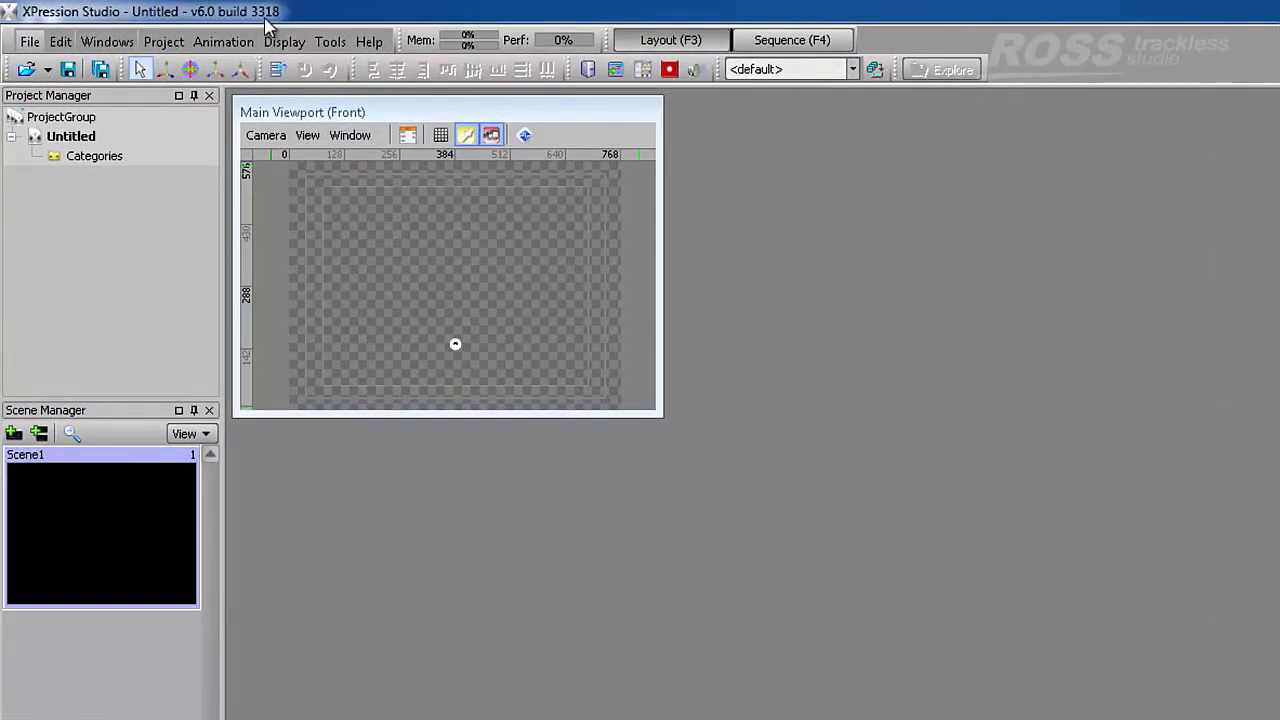
Review the list of available licenses in the program's About information and close it
{"action": "left_click", "coordinate": [369, 43]}
{"action": "left_click", "coordinate": [407, 146]}
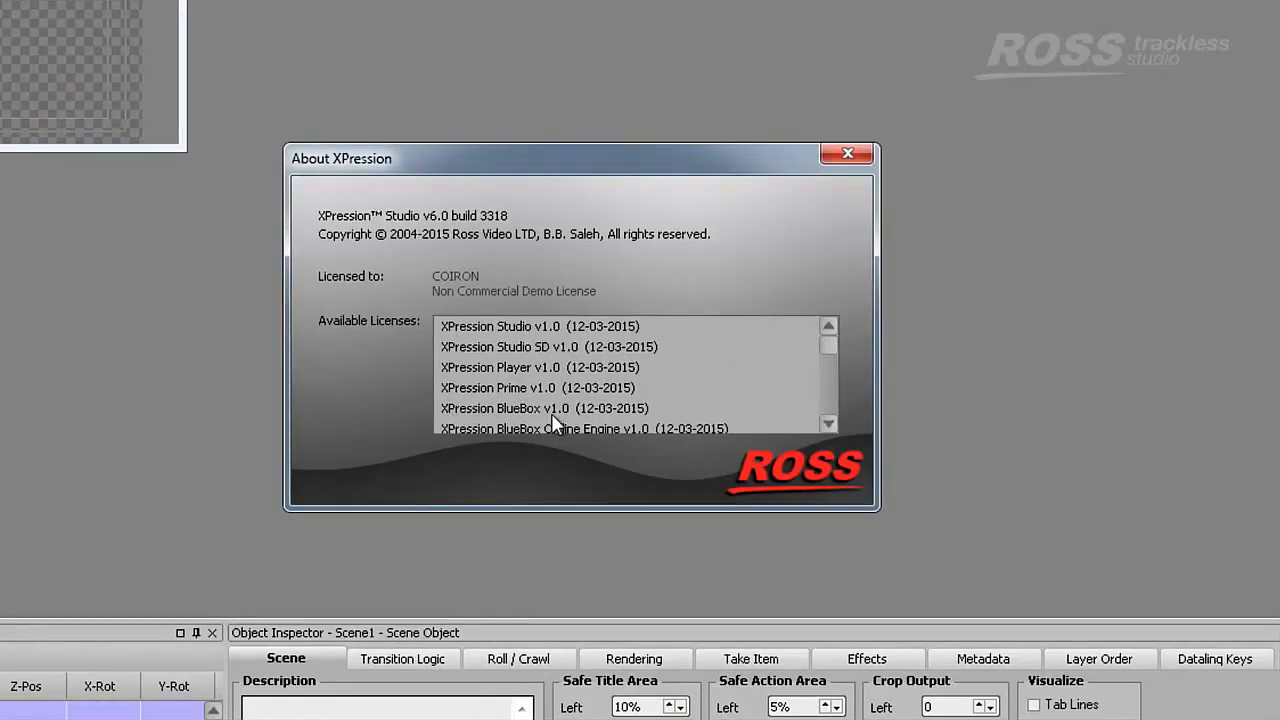
{"action": "left_click_drag", "start_coordinate": [827, 340], "coordinate": [827, 363]}
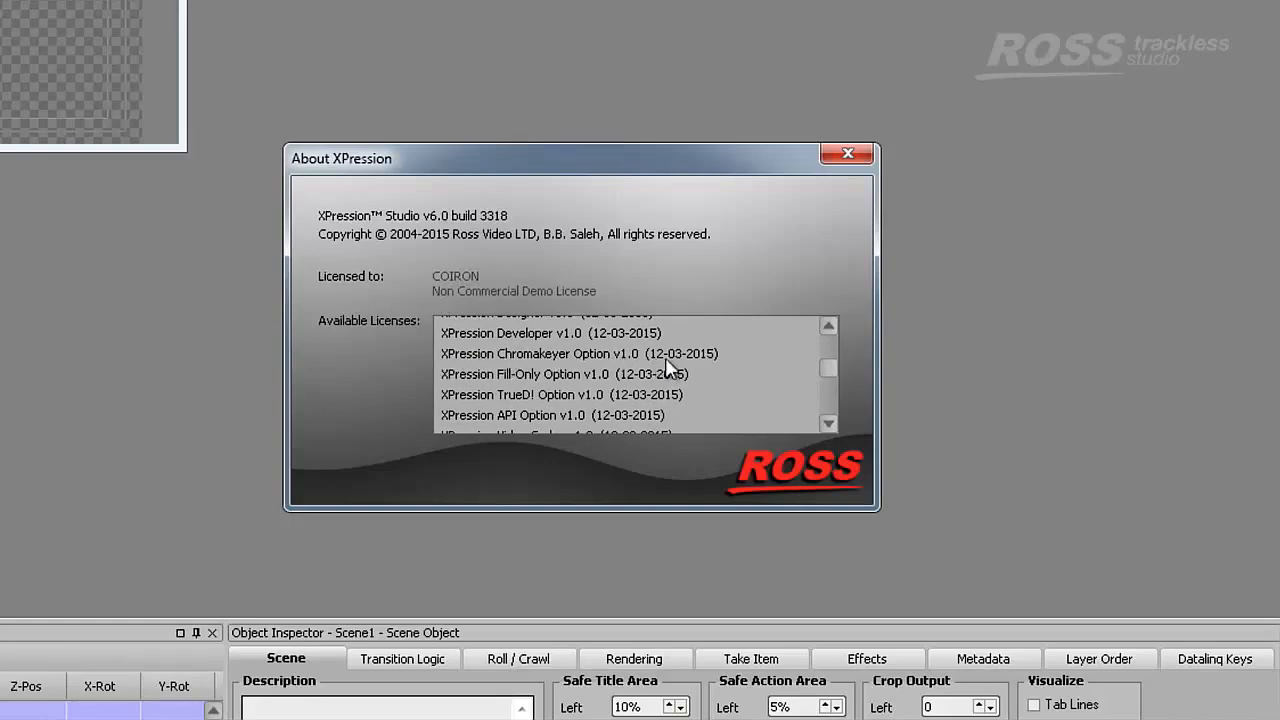
{"action": "left_click", "coordinate": [846, 154]}
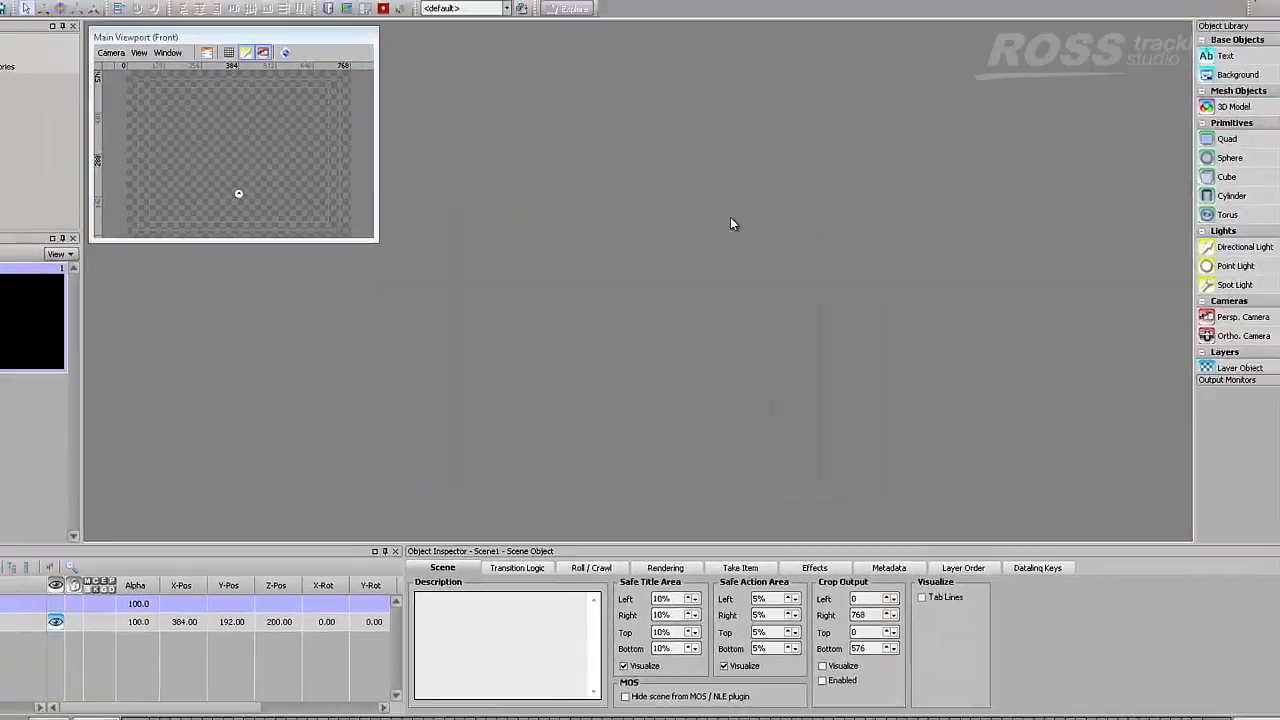
Add a Matrox Video framebuffer board in the hardware setup, assigning the detected XMIO board #0 to it
{"action": "left_click", "coordinate": [0, 0]}
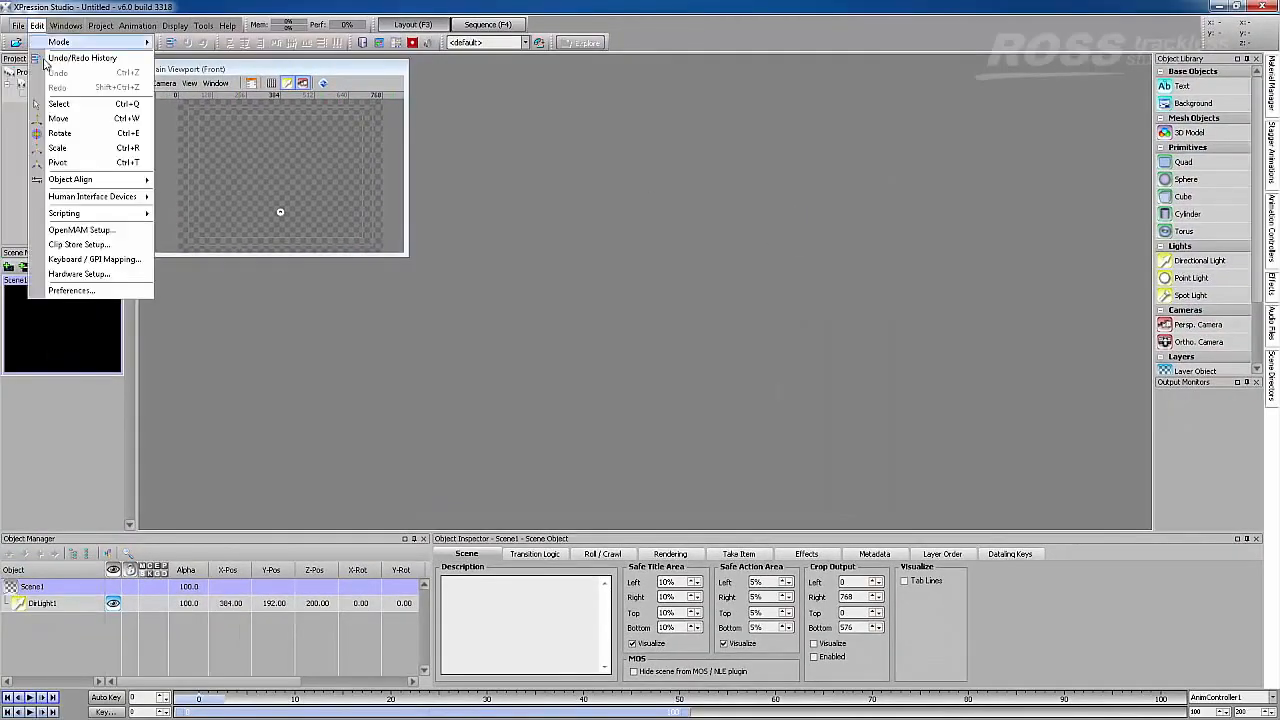
{"action": "left_click", "coordinate": [78, 273]}
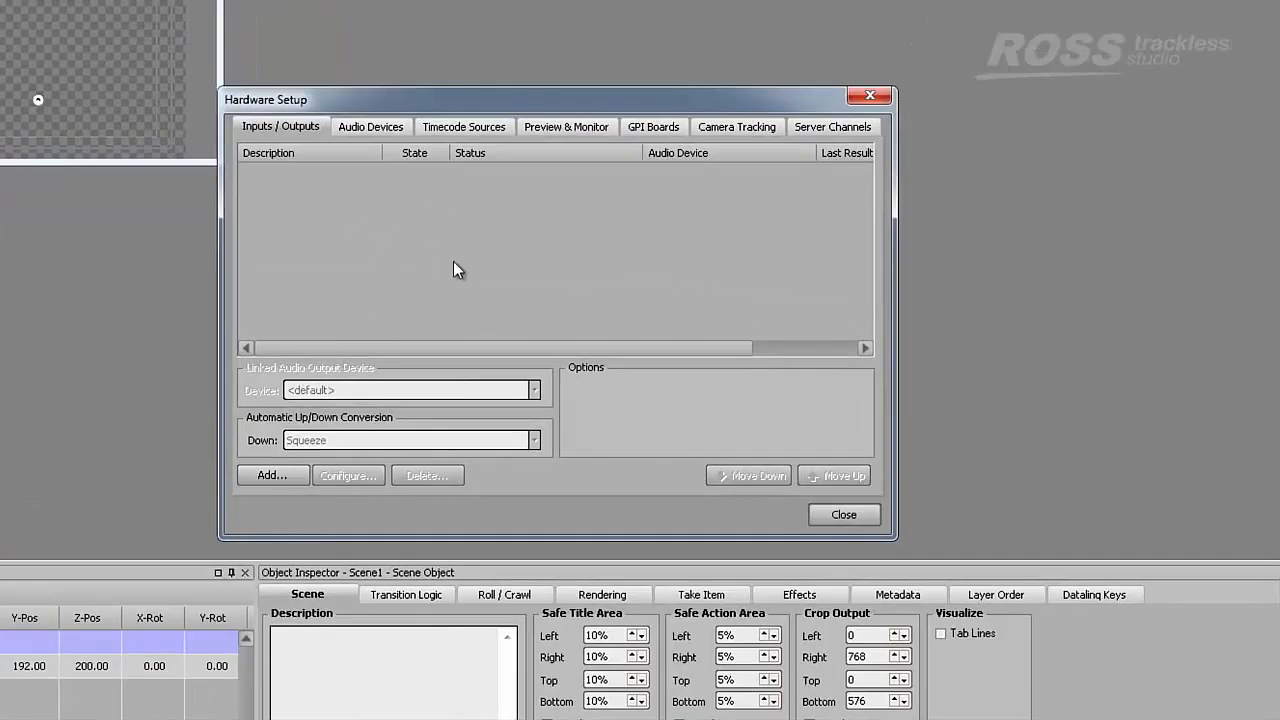
{"action": "left_click", "coordinate": [270, 475]}
{"action": "left_click", "coordinate": [534, 312]}
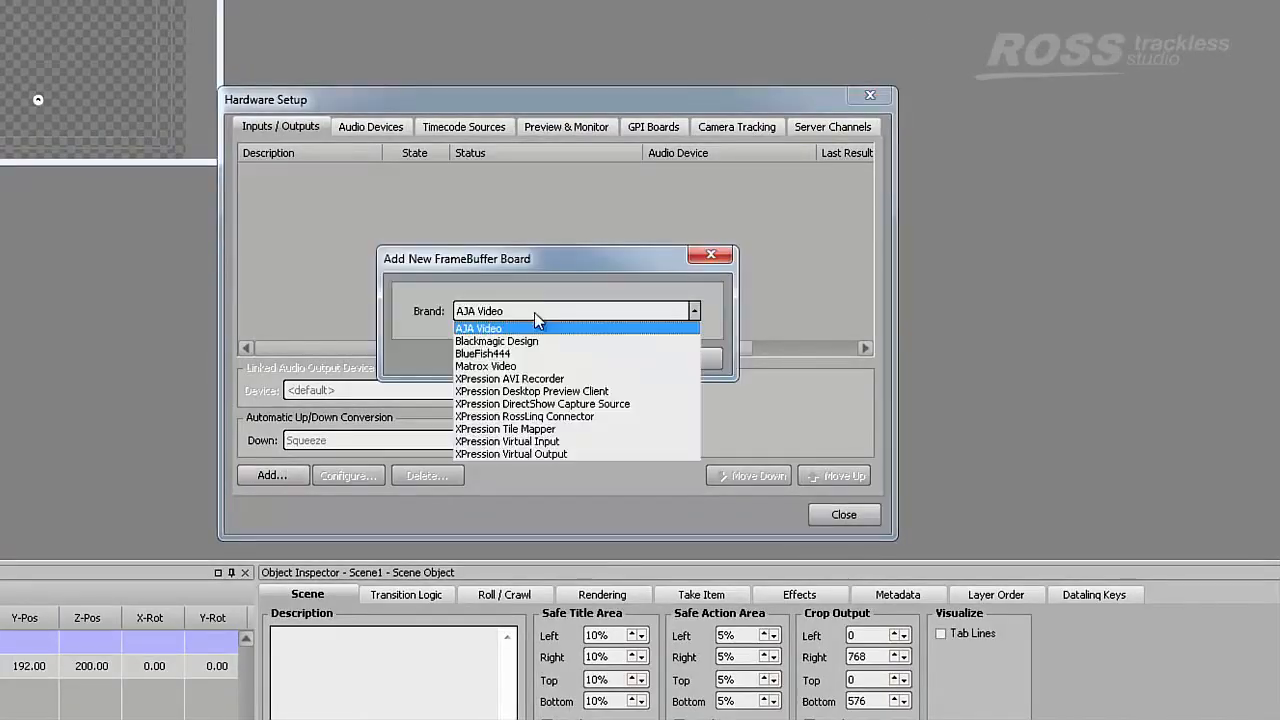
{"action": "left_click", "coordinate": [501, 368]}
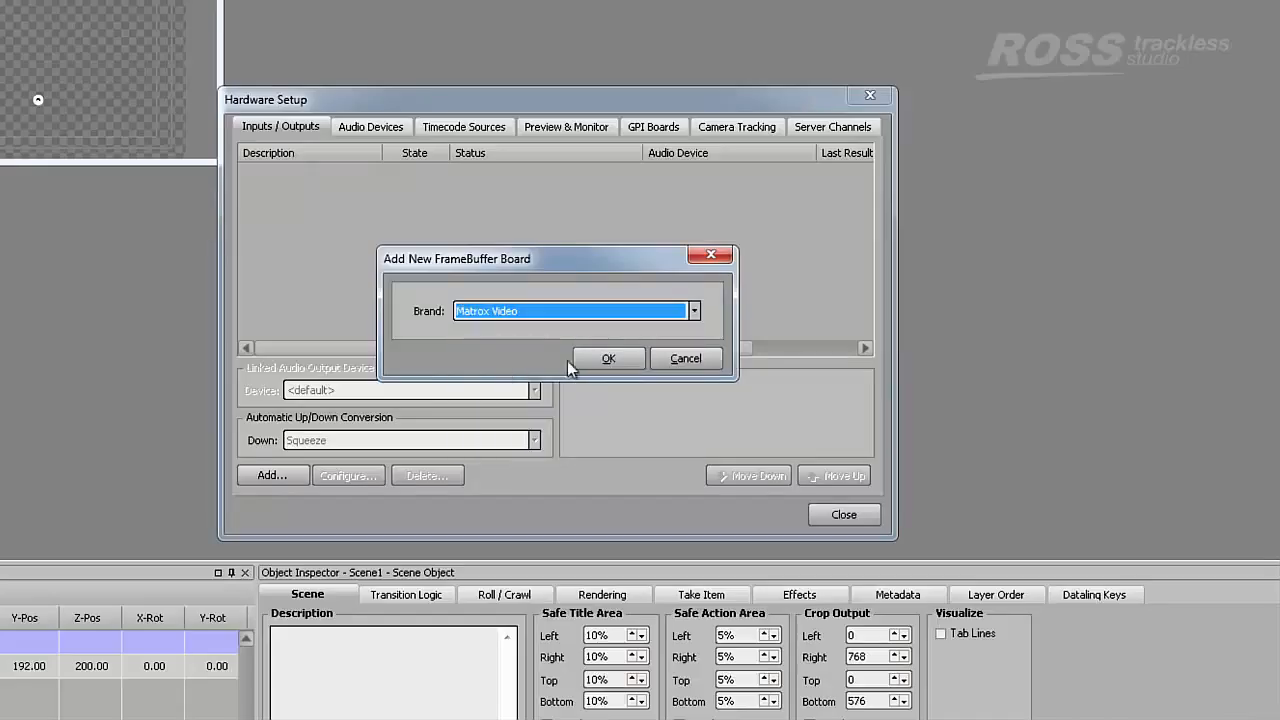
{"action": "left_click", "coordinate": [598, 359]}
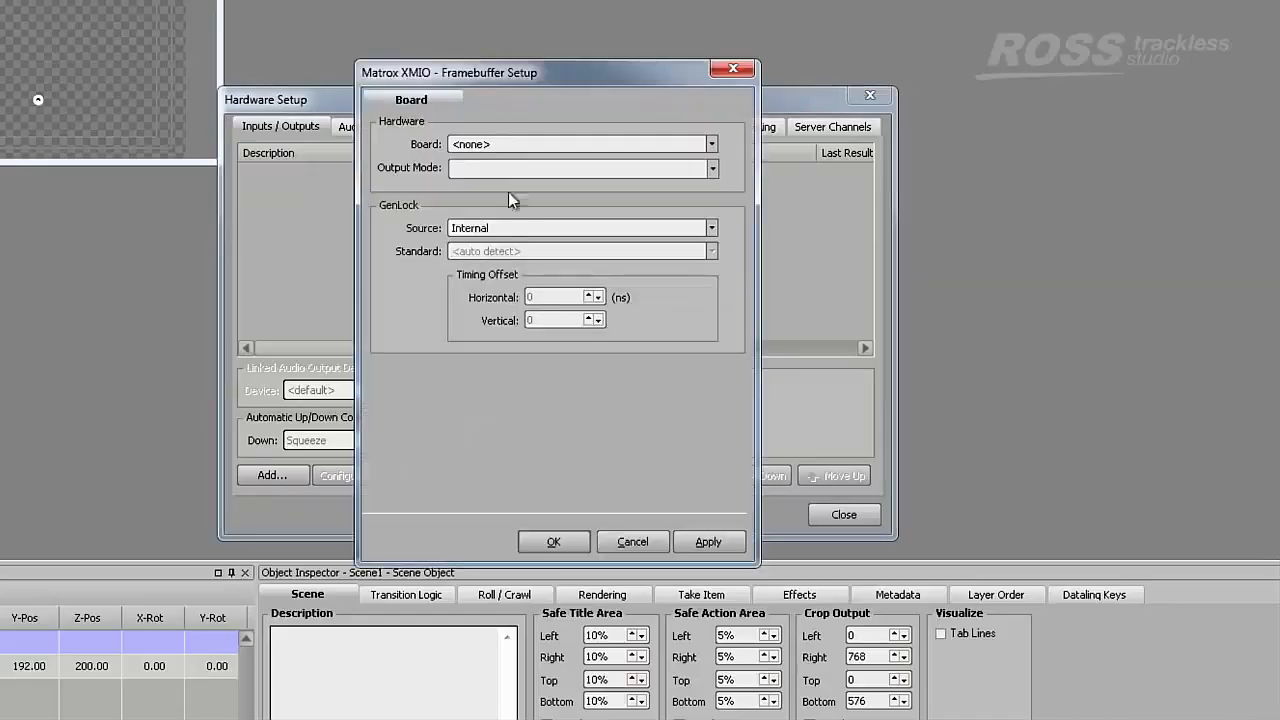
{"action": "left_click", "coordinate": [494, 144]}
{"action": "left_click", "coordinate": [482, 170]}
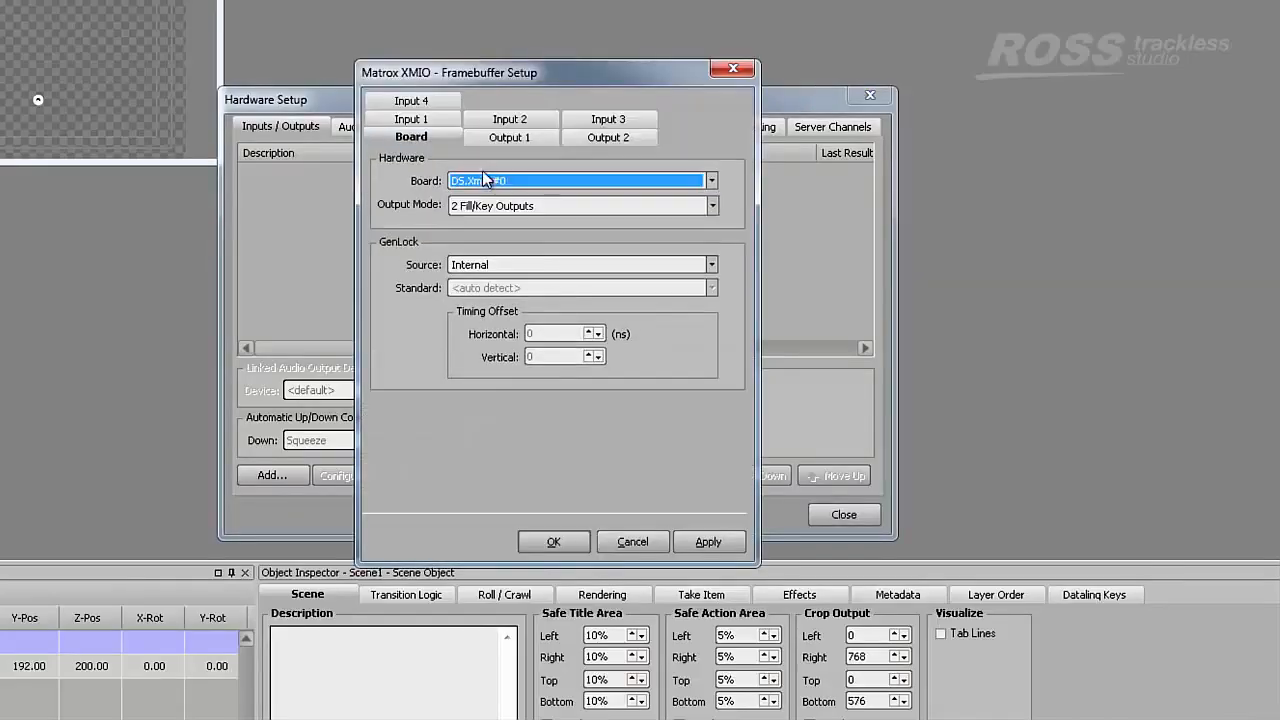
{"action": "left_click", "coordinate": [550, 541]}
Set the video standard of the Matrox board's Output Channel 1 to HD 1080i, 1920x1080, 29.97 frames/second
{"action": "left_click", "coordinate": [338, 198]}
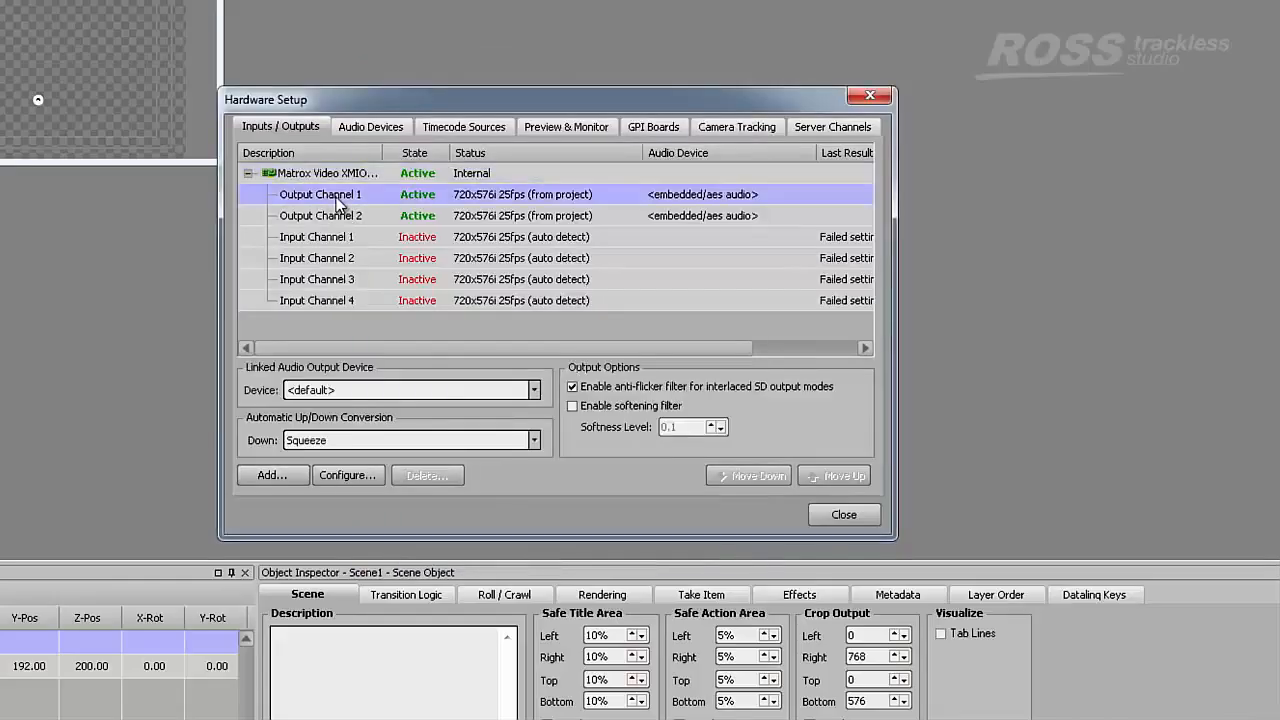
{"action": "left_click", "coordinate": [348, 237]}
{"action": "left_click", "coordinate": [348, 257]}
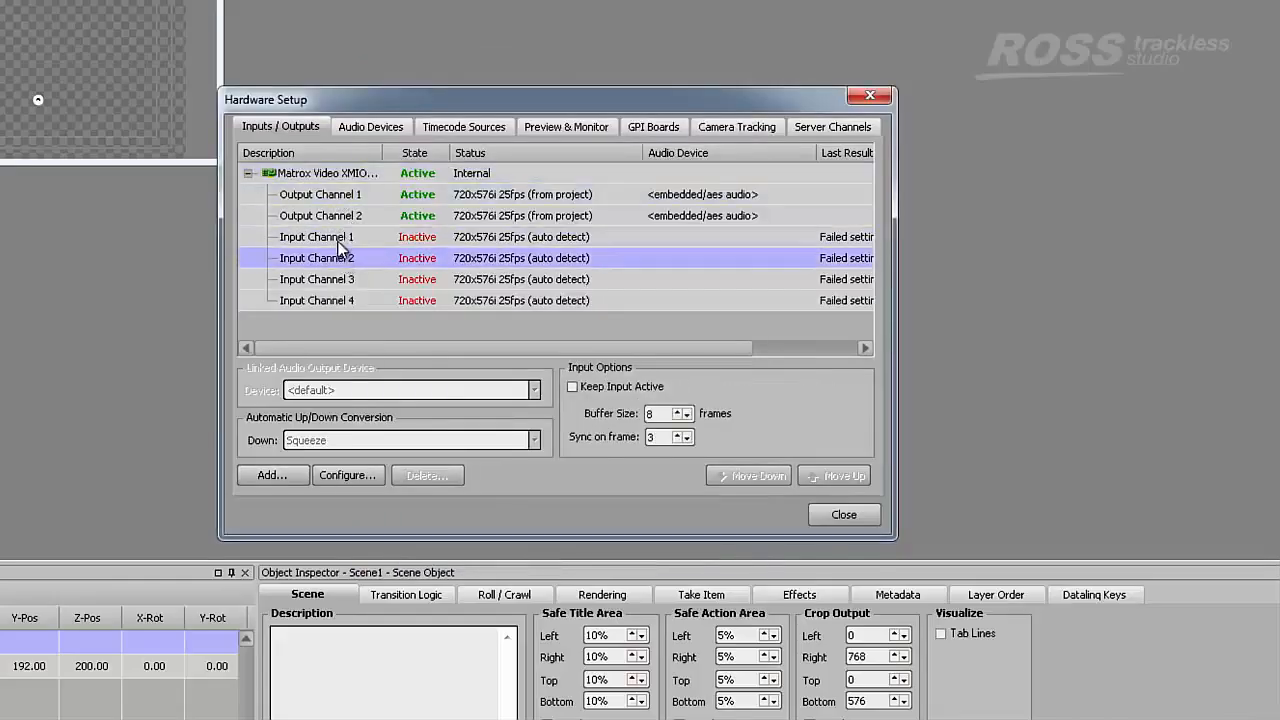
{"action": "left_click", "coordinate": [342, 240]}
{"action": "left_click", "coordinate": [342, 196]}
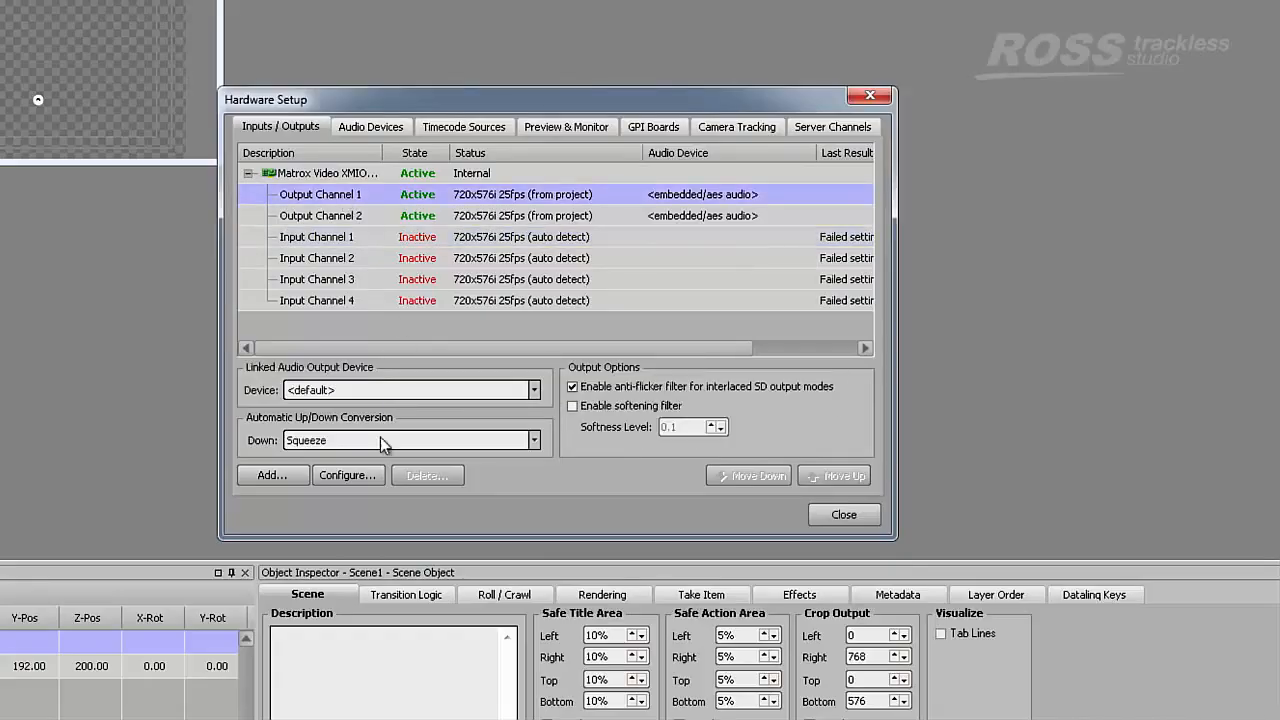
{"action": "left_click", "coordinate": [356, 475]}
{"action": "left_click", "coordinate": [492, 181]}
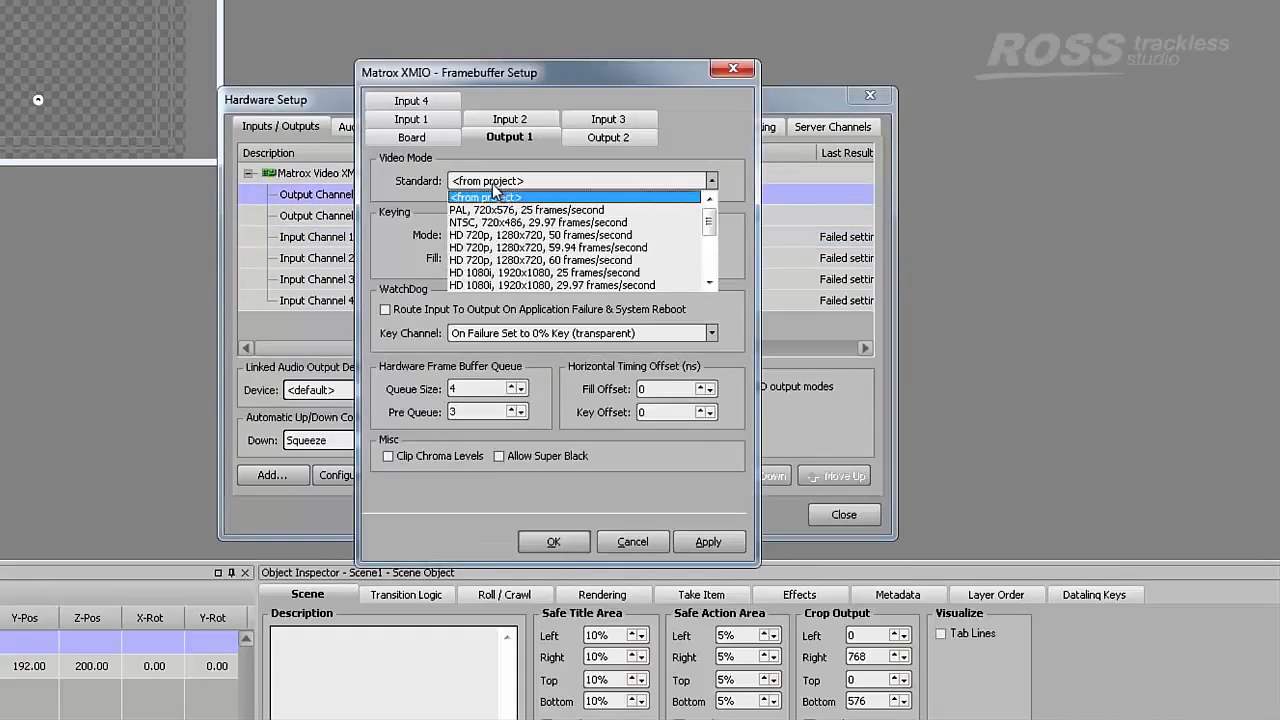
{"action": "left_click", "coordinate": [499, 283]}
{"action": "left_click", "coordinate": [559, 538]}
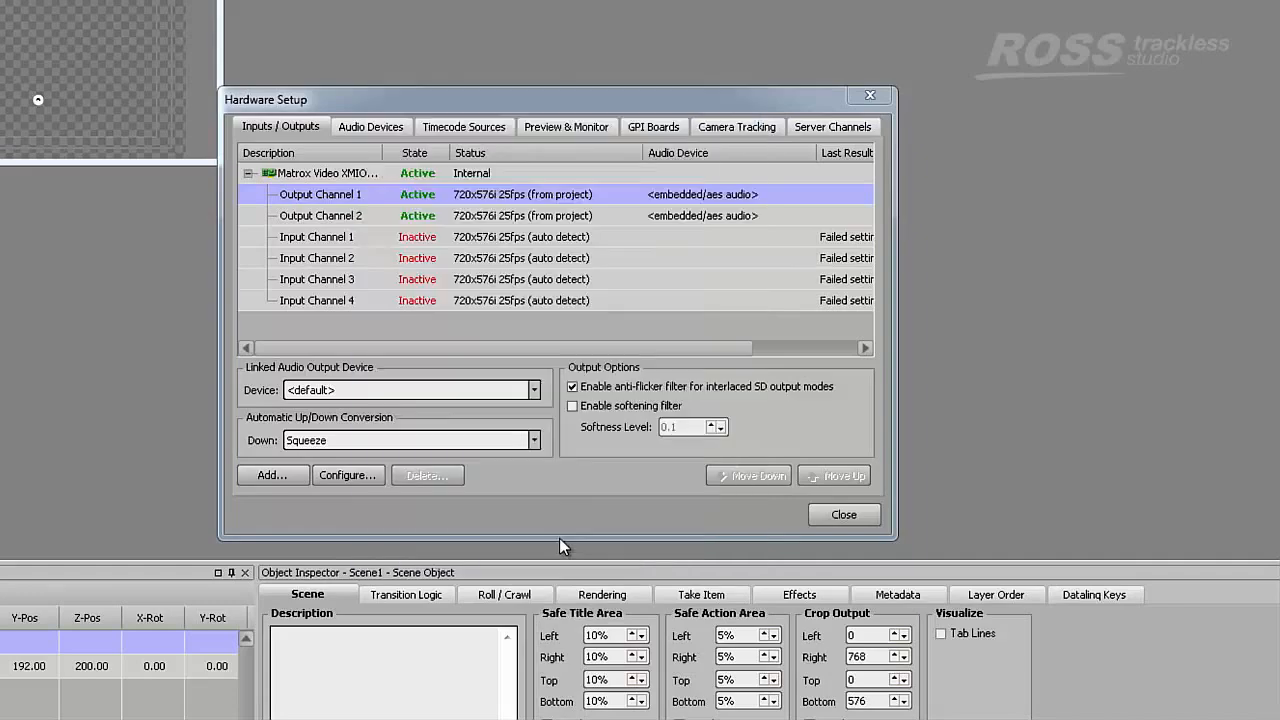
Set the video standard of the Matrox board's Input Channel 1 to HD 1080i, 1920x1080, 29.97 frames/second
{"action": "left_click", "coordinate": [350, 238]}
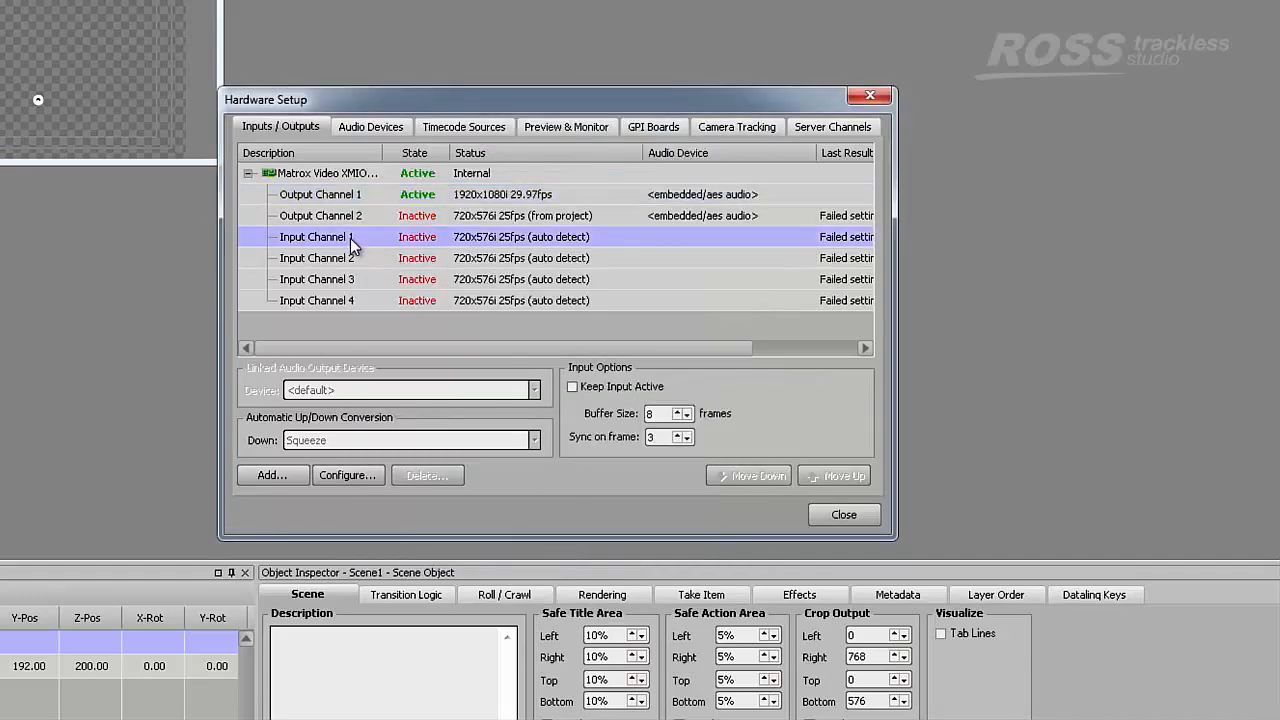
{"action": "left_click", "coordinate": [346, 473]}
{"action": "left_click", "coordinate": [511, 176]}
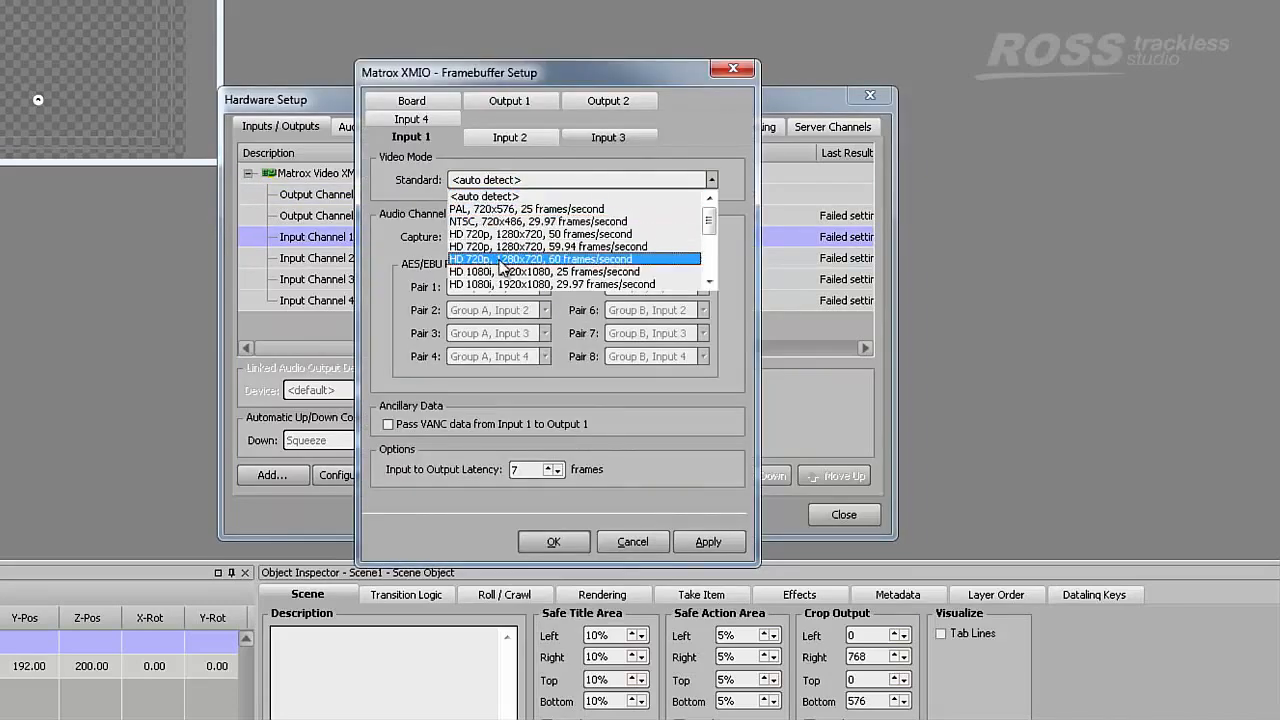
{"action": "left_click", "coordinate": [530, 284]}
{"action": "left_click", "coordinate": [576, 542]}
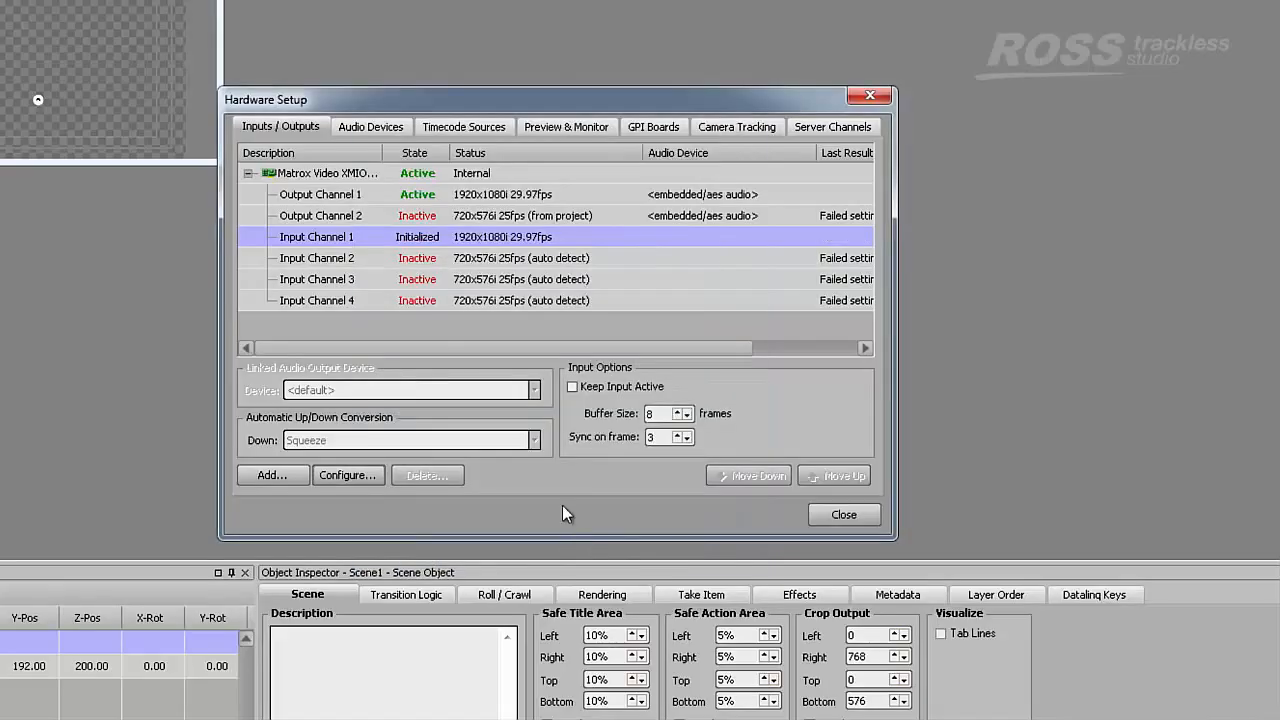
Set the video standard of the Matrox board's Input Channel 2 to HD 1080i, 1920x1080, 29.97 frames/second
{"action": "left_click", "coordinate": [386, 263]}
{"action": "left_click", "coordinate": [359, 476]}
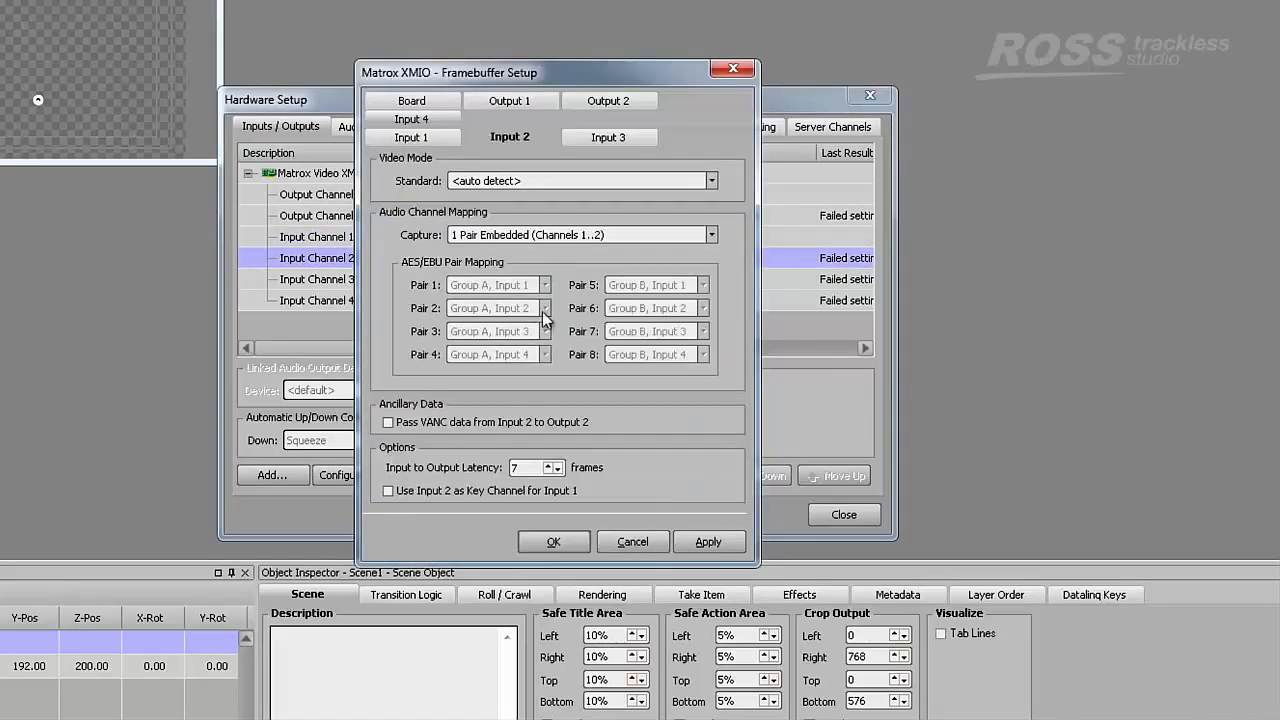
{"action": "left_click", "coordinate": [510, 182]}
{"action": "left_click", "coordinate": [512, 284]}
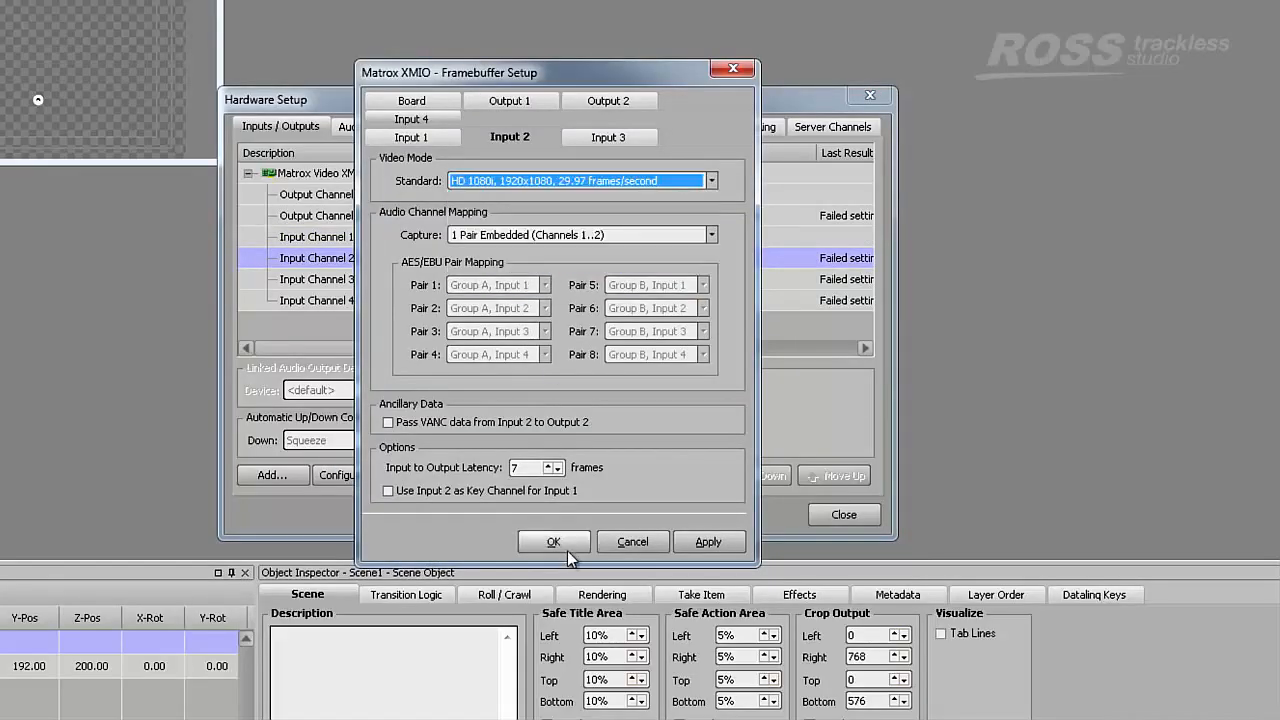
{"action": "left_click", "coordinate": [556, 540]}
Enable Keep Input Active for Input Channel 1 and Input Channel 2
{"action": "left_click", "coordinate": [392, 241]}
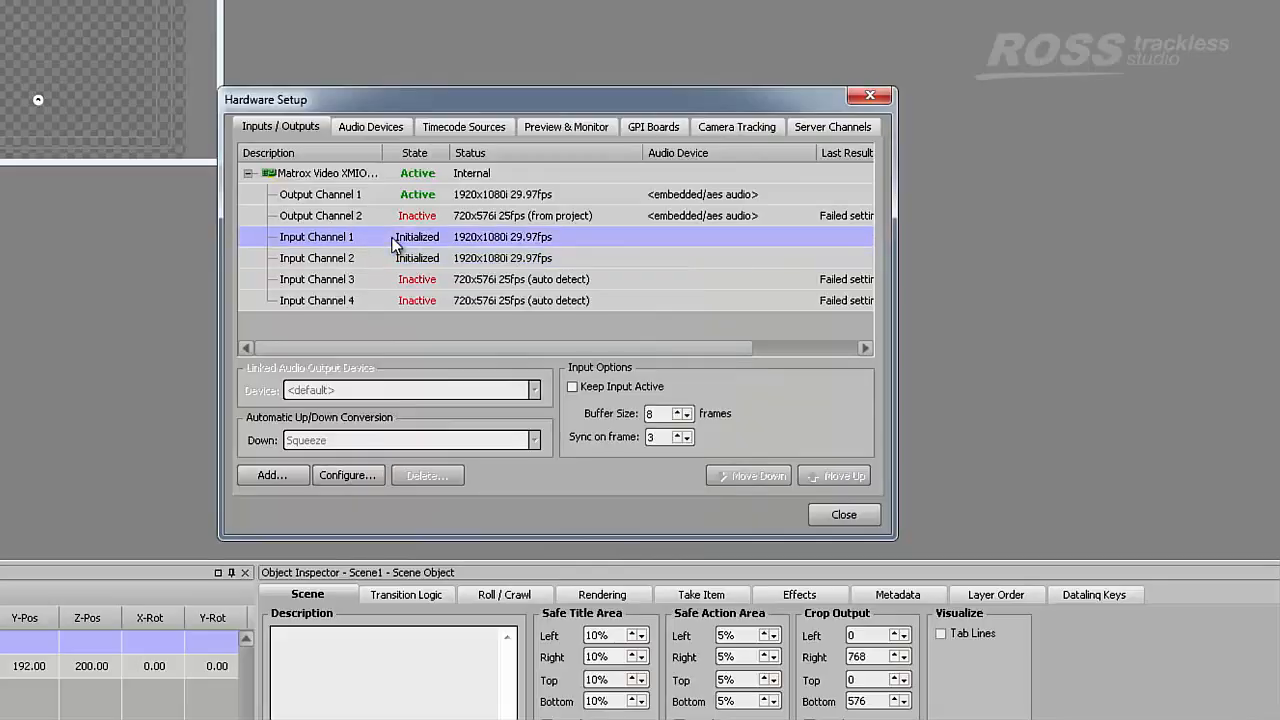
{"action": "left_click", "coordinate": [572, 388]}
{"action": "left_click", "coordinate": [450, 257]}
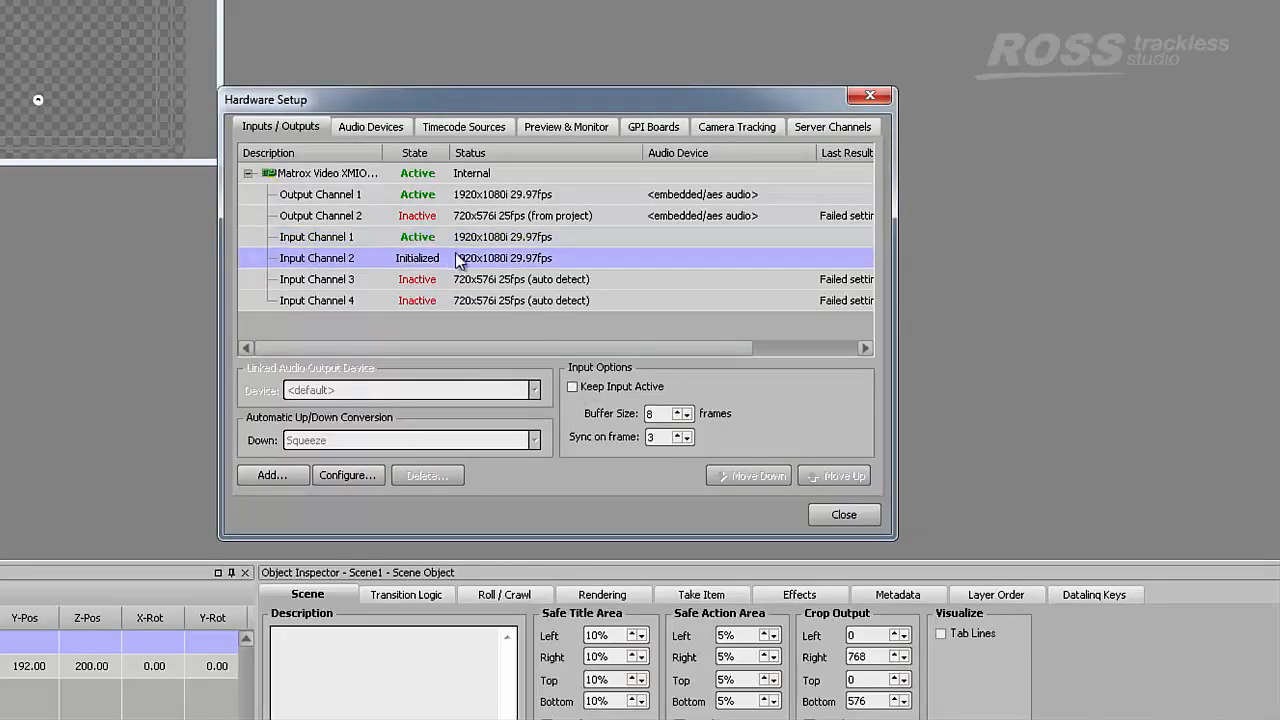
{"action": "left_click", "coordinate": [572, 388]}
Add an XPression Virtual Output framebuffer board with its own description, leaving Stay On Top enabled
{"action": "left_click", "coordinate": [304, 176]}
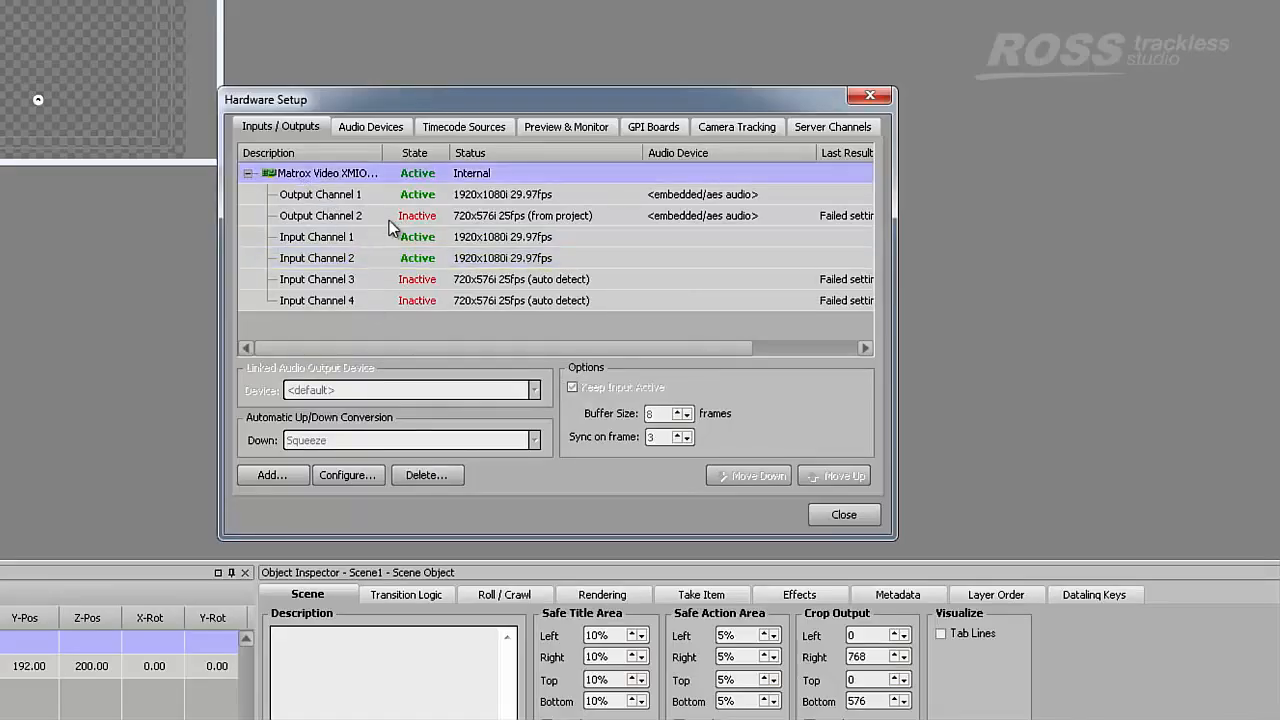
{"action": "left_click", "coordinate": [284, 480]}
{"action": "left_click", "coordinate": [516, 310]}
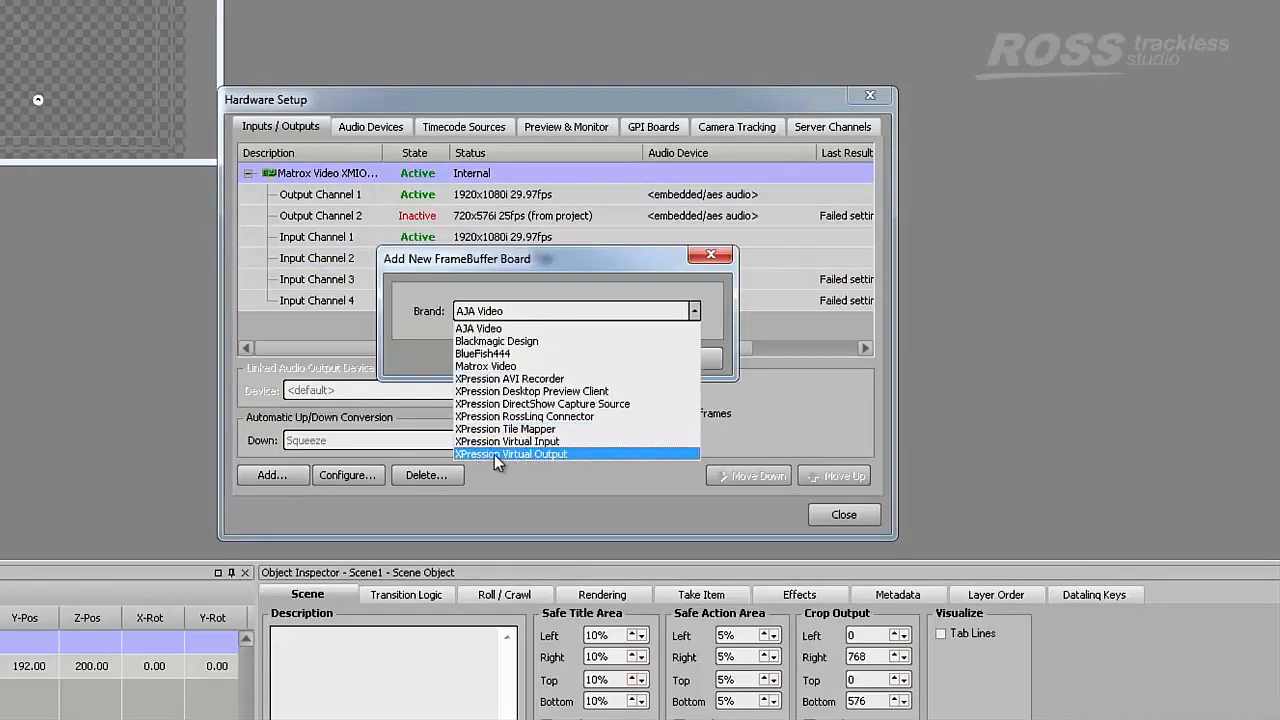
{"action": "left_click", "coordinate": [539, 454]}
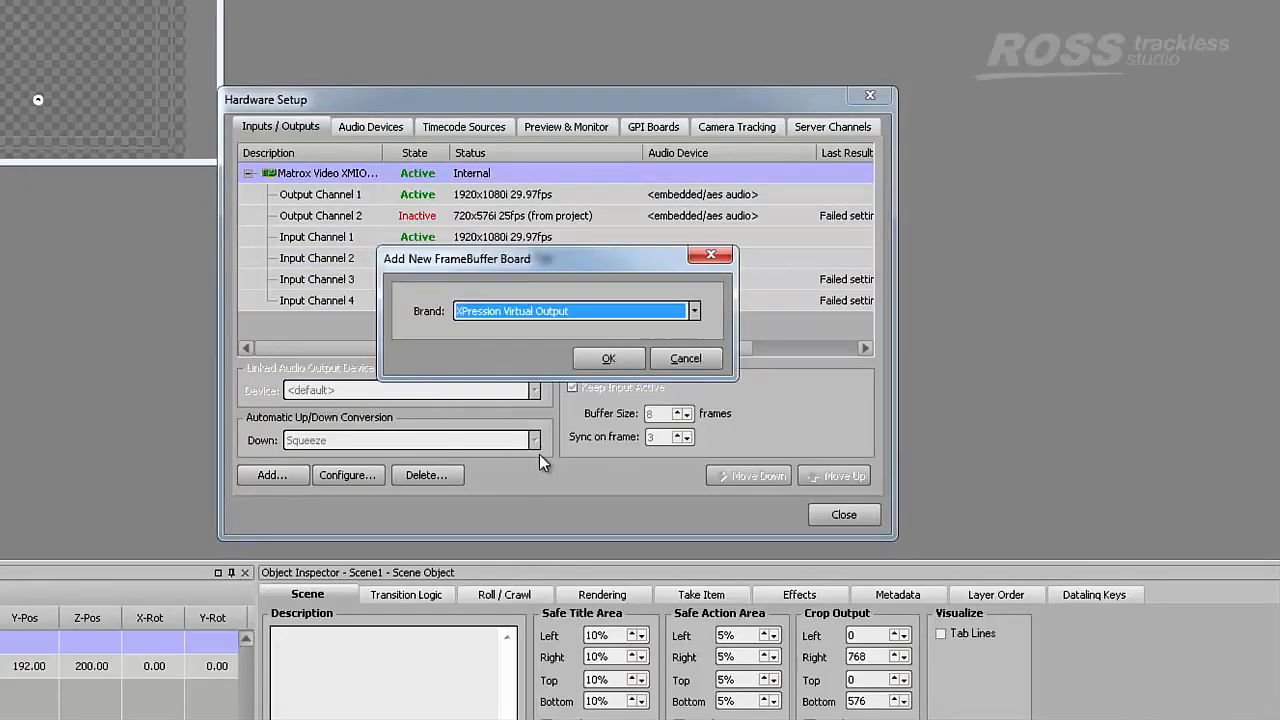
{"action": "left_click", "coordinate": [605, 360]}
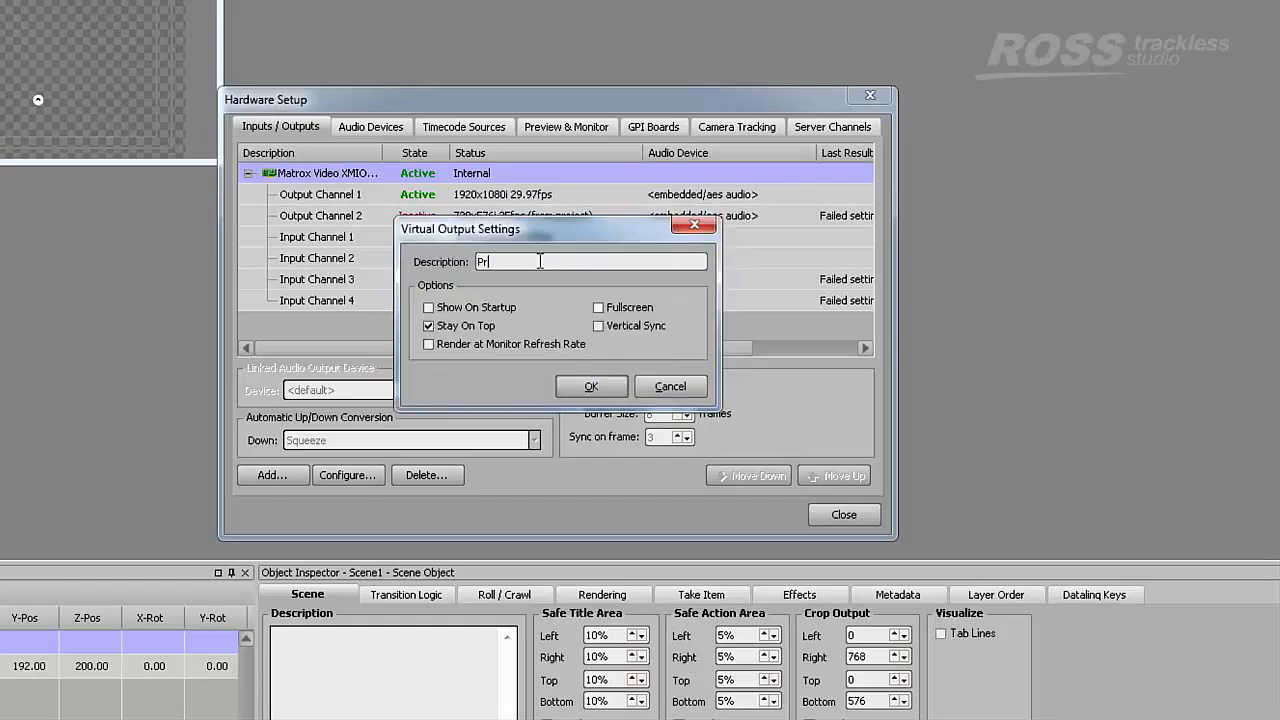
{"action": "left_click", "coordinate": [590, 386]}
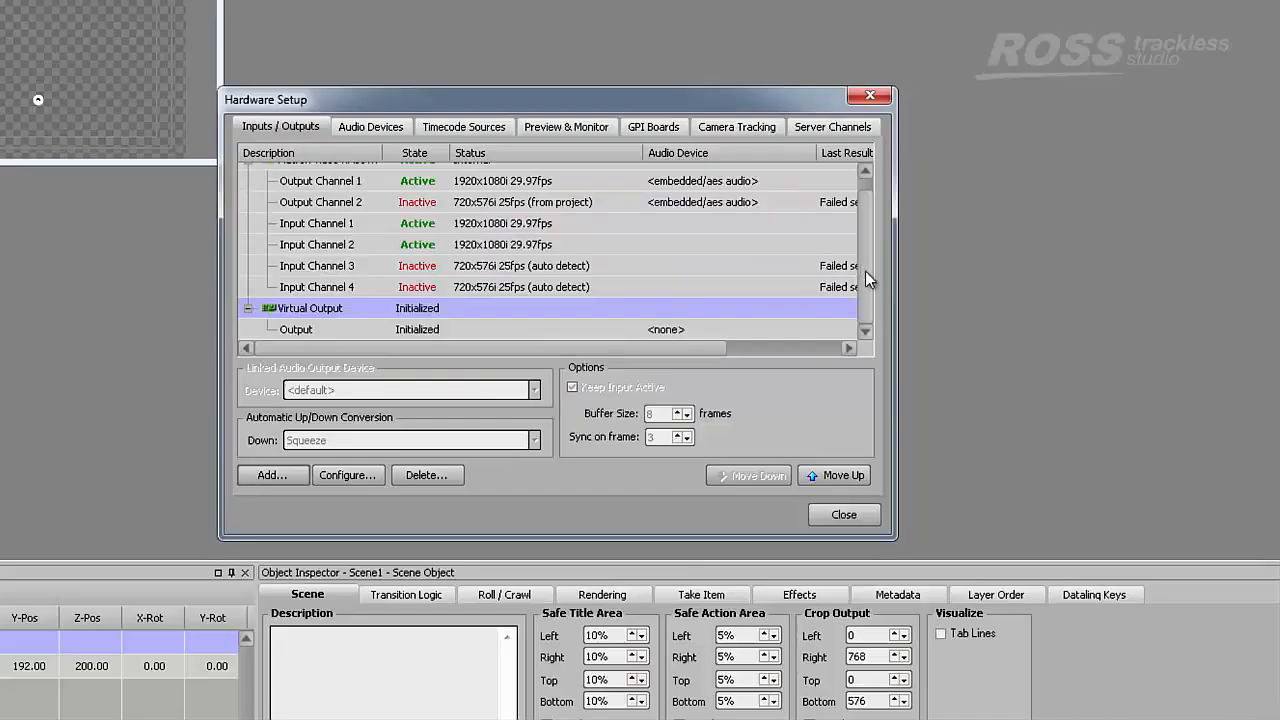
Collapse the channel lists of the Matrox Video and Virtual Output boards to view just the two devices
{"action": "left_click_drag", "start_coordinate": [865, 271], "coordinate": [868, 245]}
{"action": "left_click", "coordinate": [356, 176]}
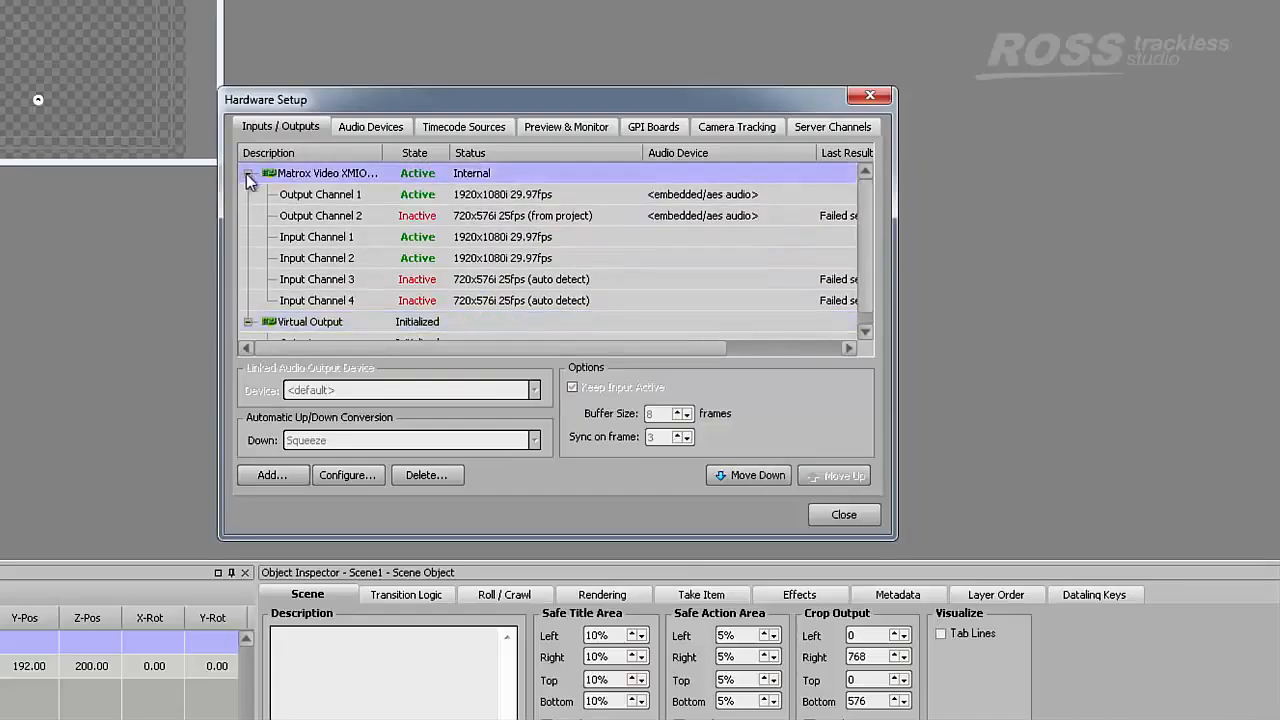
{"action": "left_click", "coordinate": [247, 173]}
{"action": "left_click", "coordinate": [247, 194]}
{"action": "left_click", "coordinate": [304, 192]}
{"action": "left_click", "coordinate": [350, 174]}
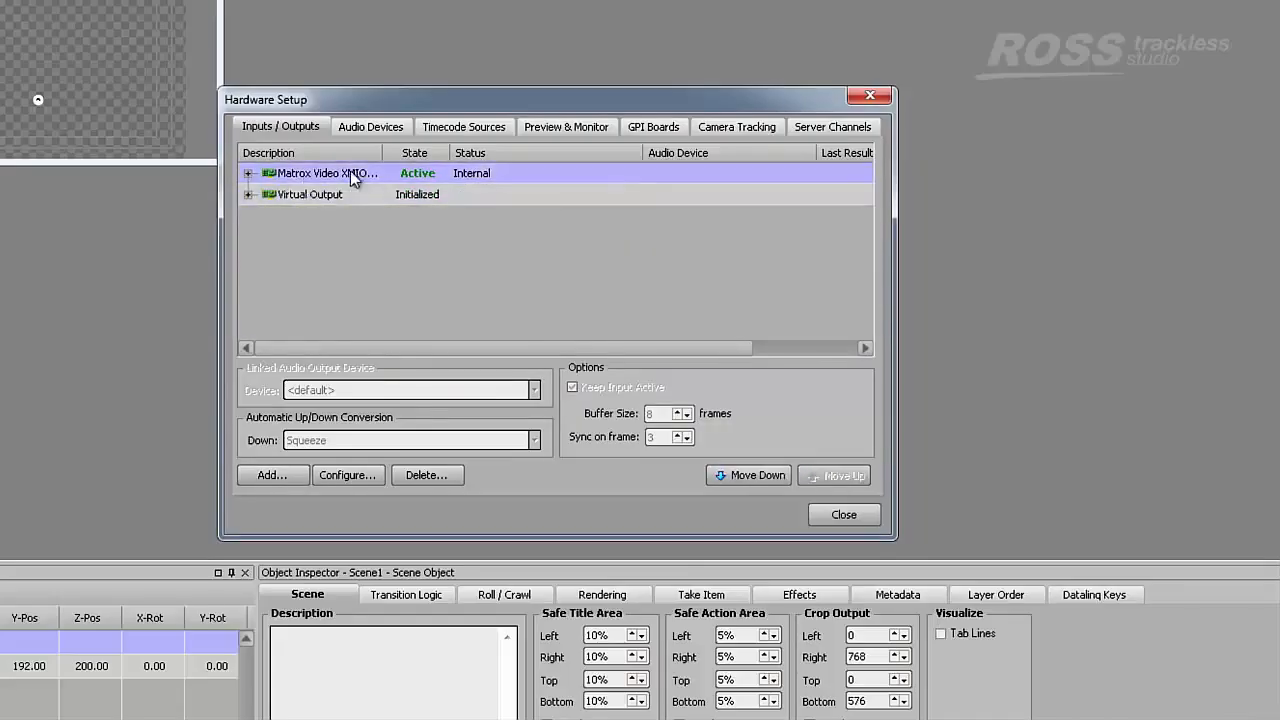
Add an Adrienne TC/GPIO Card as a GPI board, and close the hardware setup after checking the inputs and outputs
{"action": "left_click", "coordinate": [654, 128]}
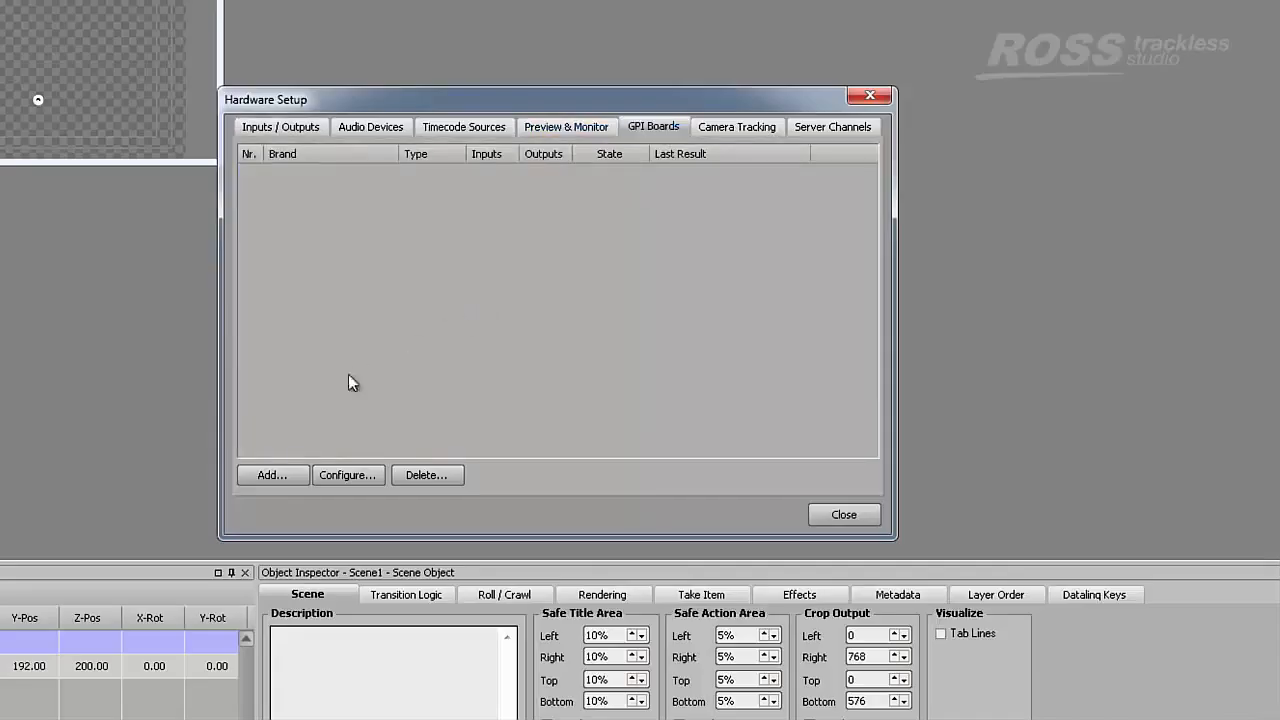
{"action": "left_click", "coordinate": [272, 476]}
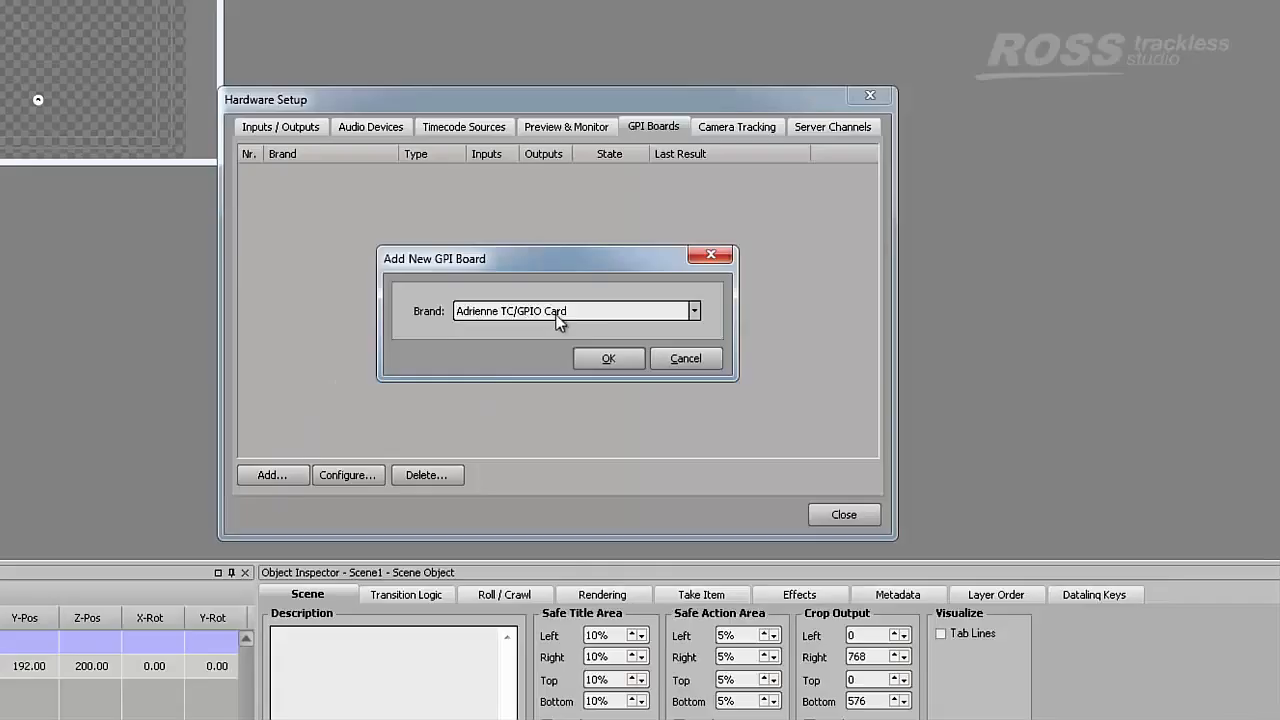
{"action": "left_click", "coordinate": [609, 360]}
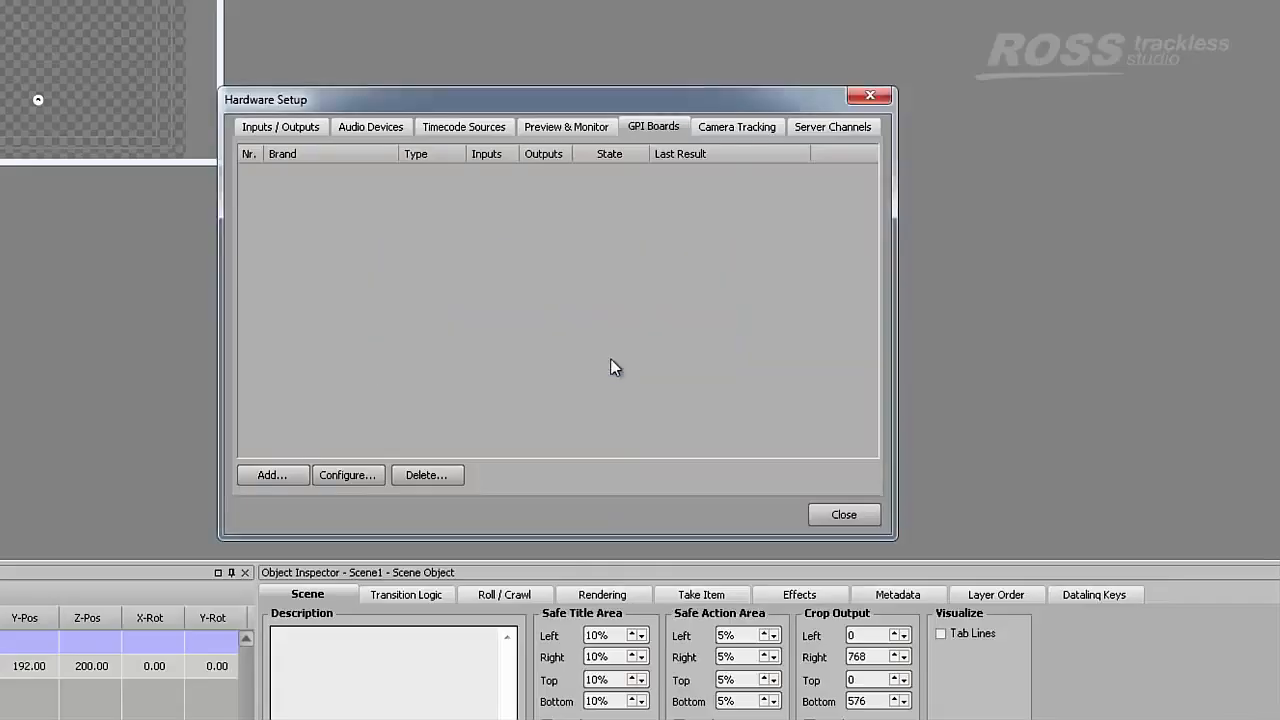
{"action": "left_click", "coordinate": [547, 348]}
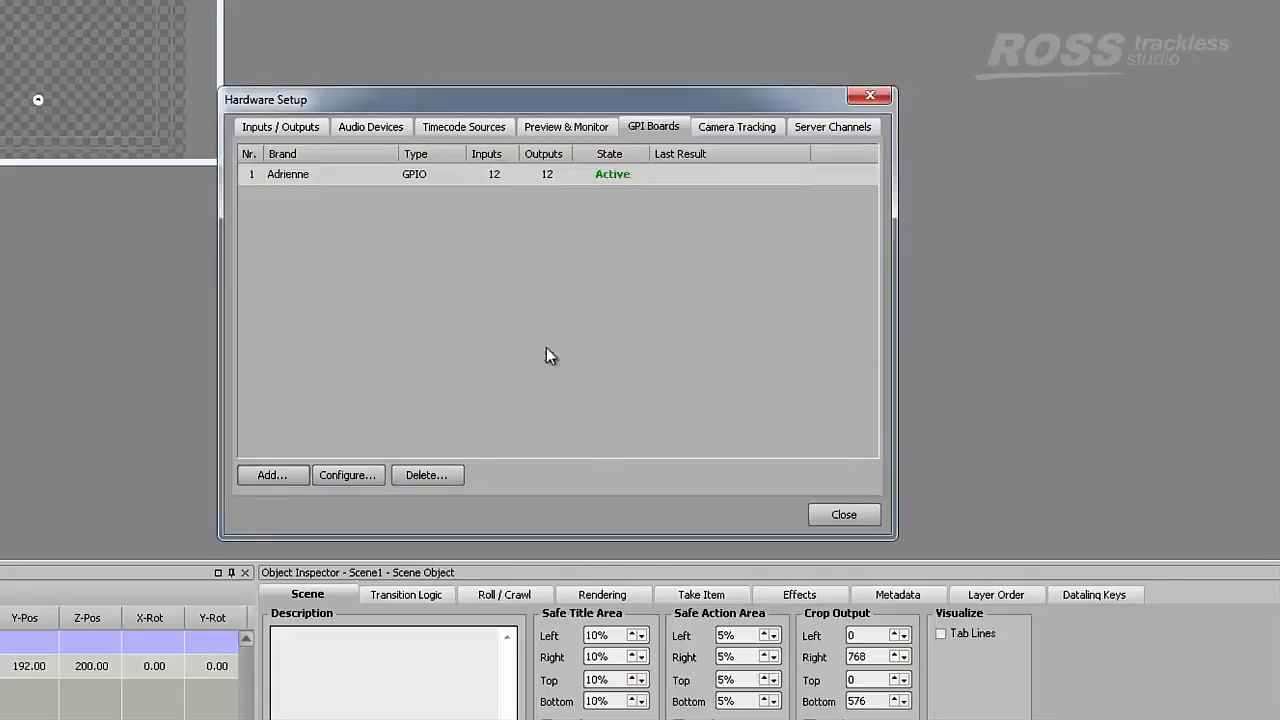
{"action": "left_click", "coordinate": [332, 176]}
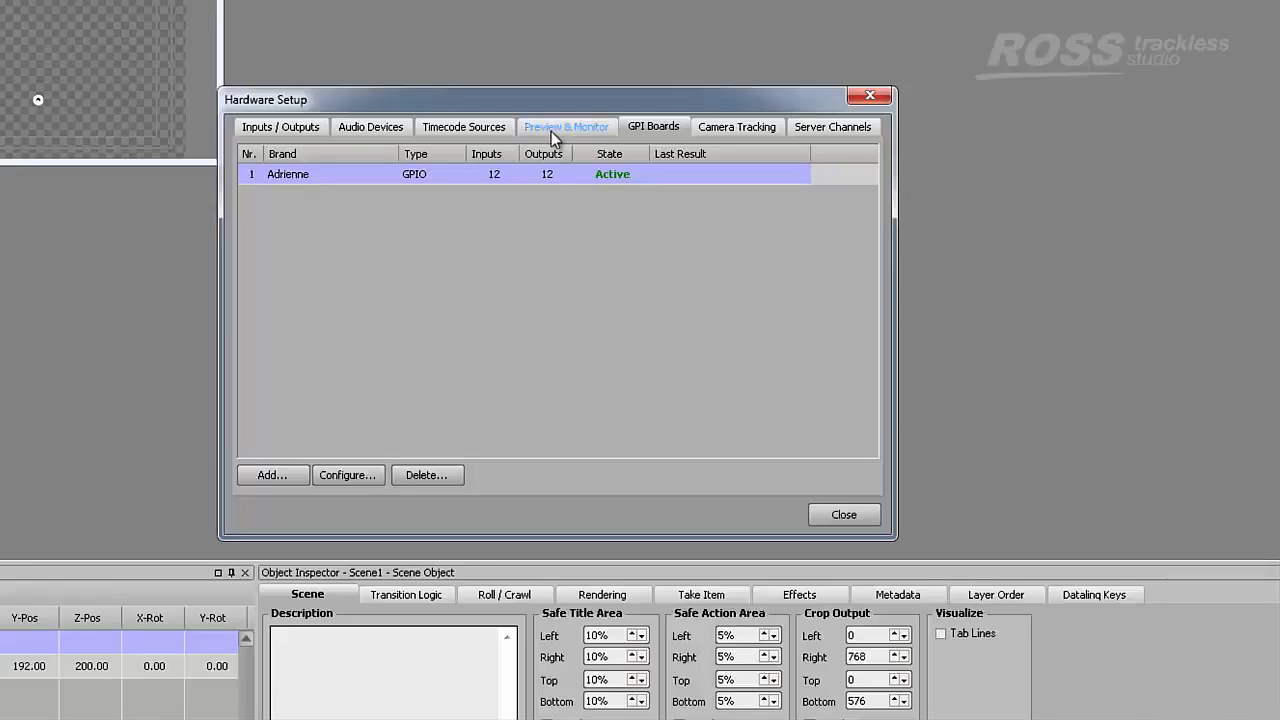
{"action": "left_click", "coordinate": [307, 132]}
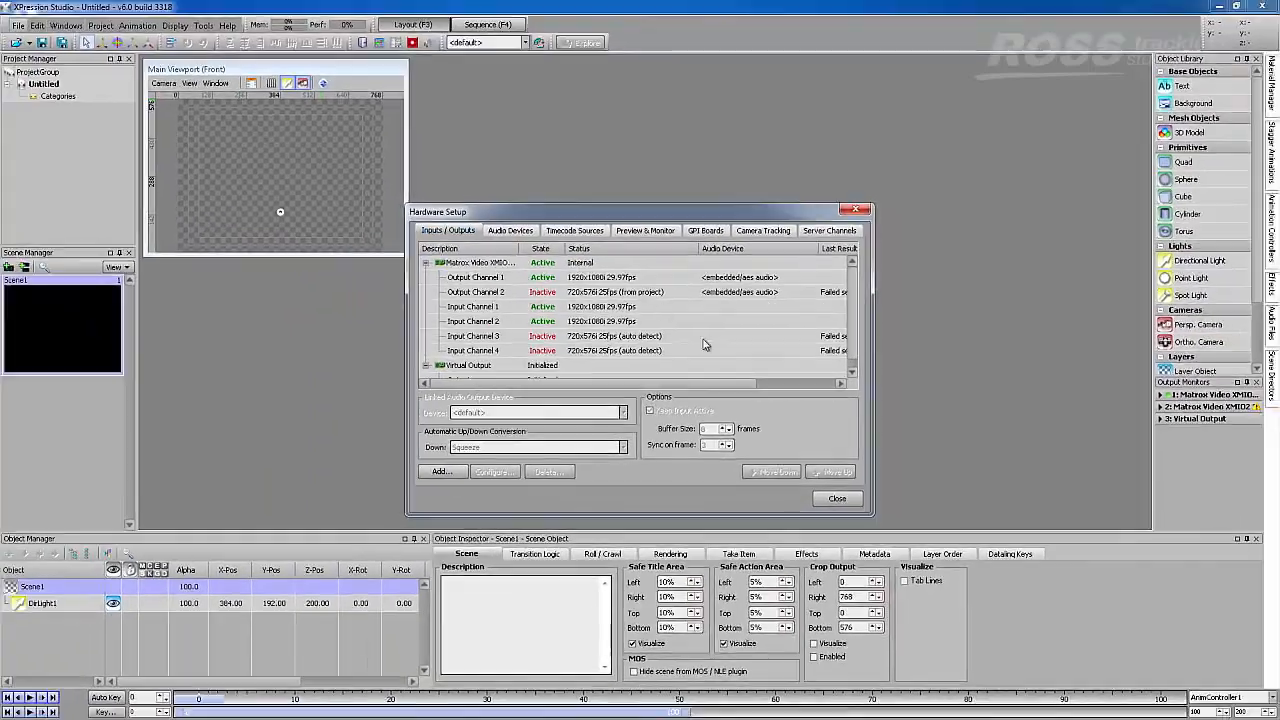
{"action": "left_click", "coordinate": [837, 500]}
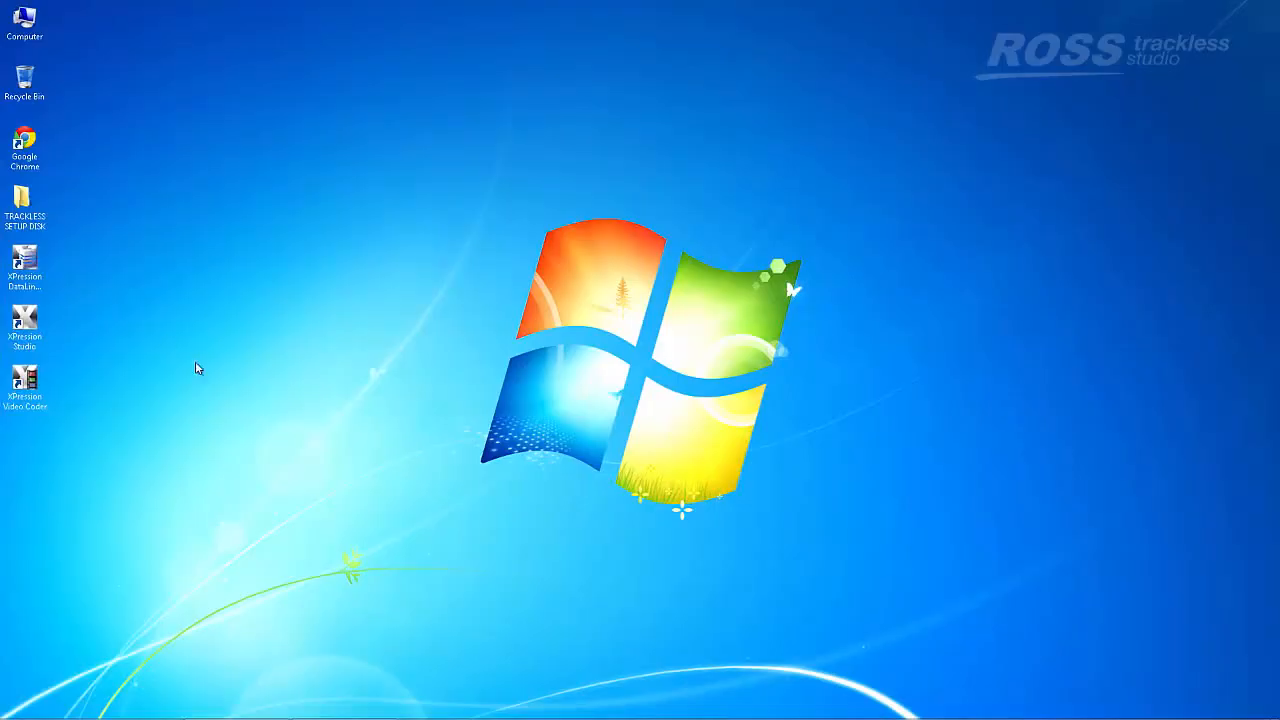
Launch the Trackless Studio v1.0.212 for XPN 6.0.3318 installer from the TRACKLESS SETUP DISK folder
{"action": "double_click", "coordinate": [23, 208]}
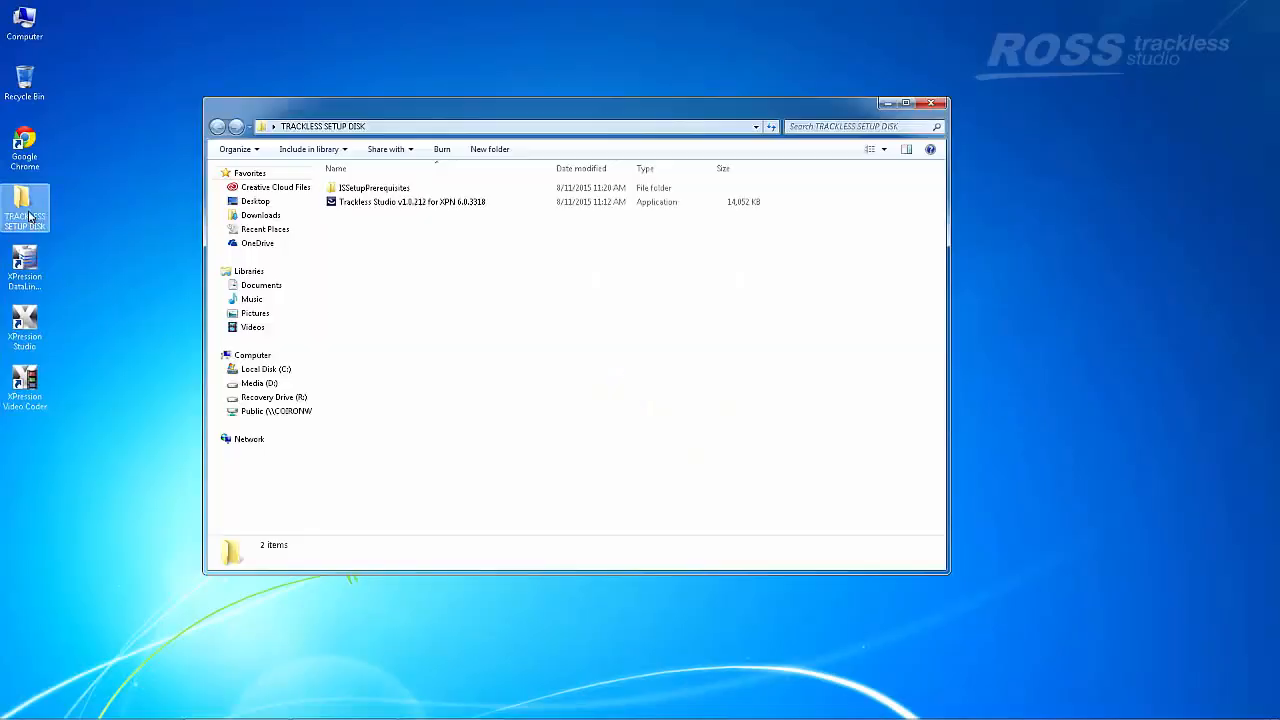
{"action": "left_click", "coordinate": [381, 205]}
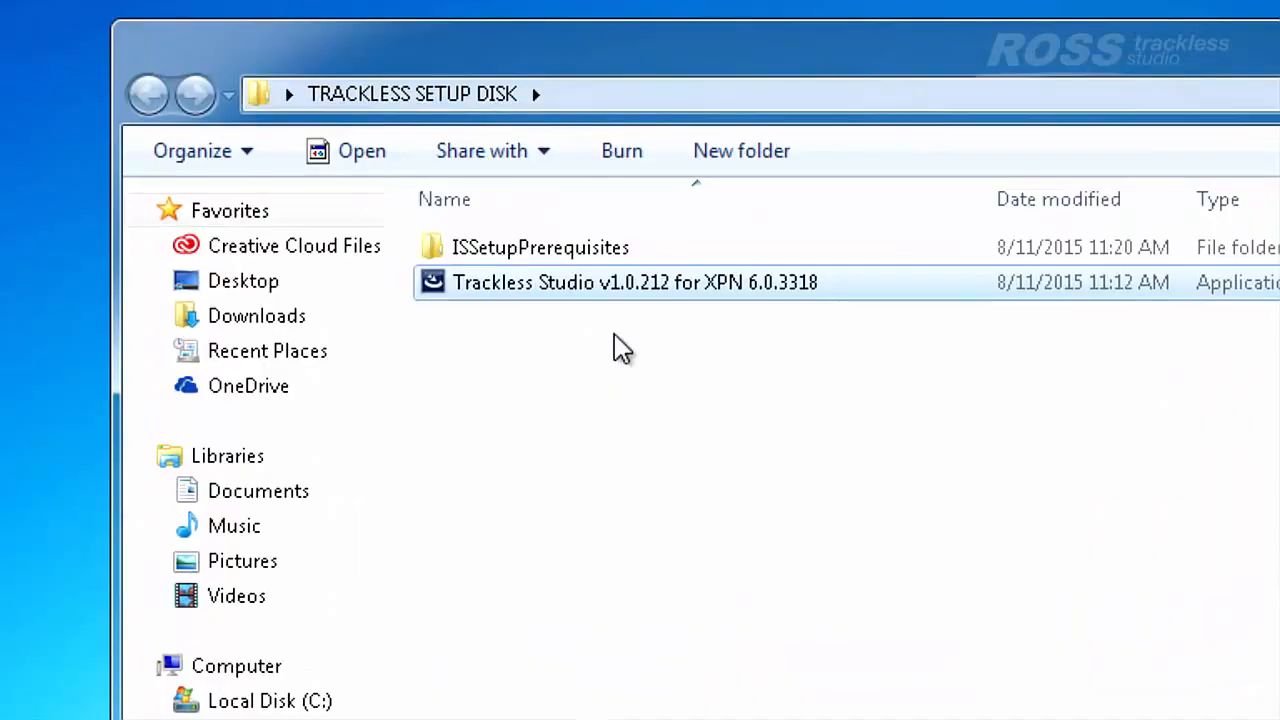
{"action": "mouse_move", "coordinate": [614, 287]}
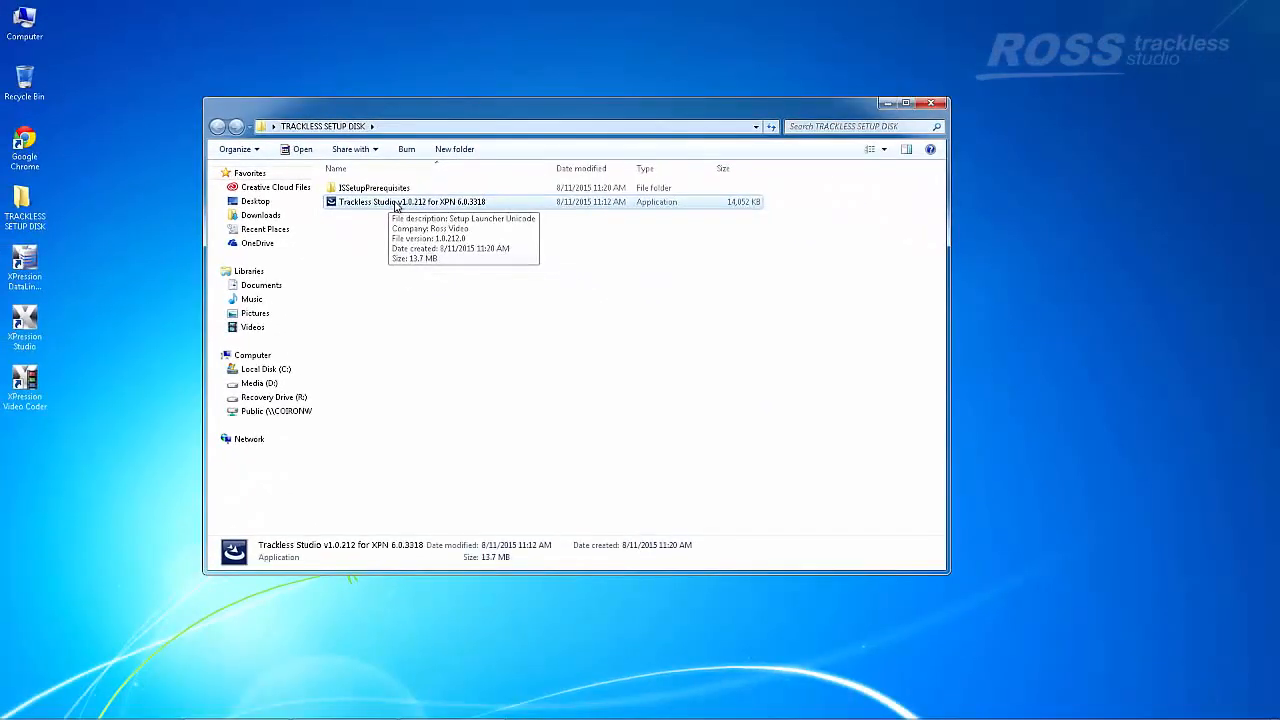
{"action": "double_click", "coordinate": [396, 206]}
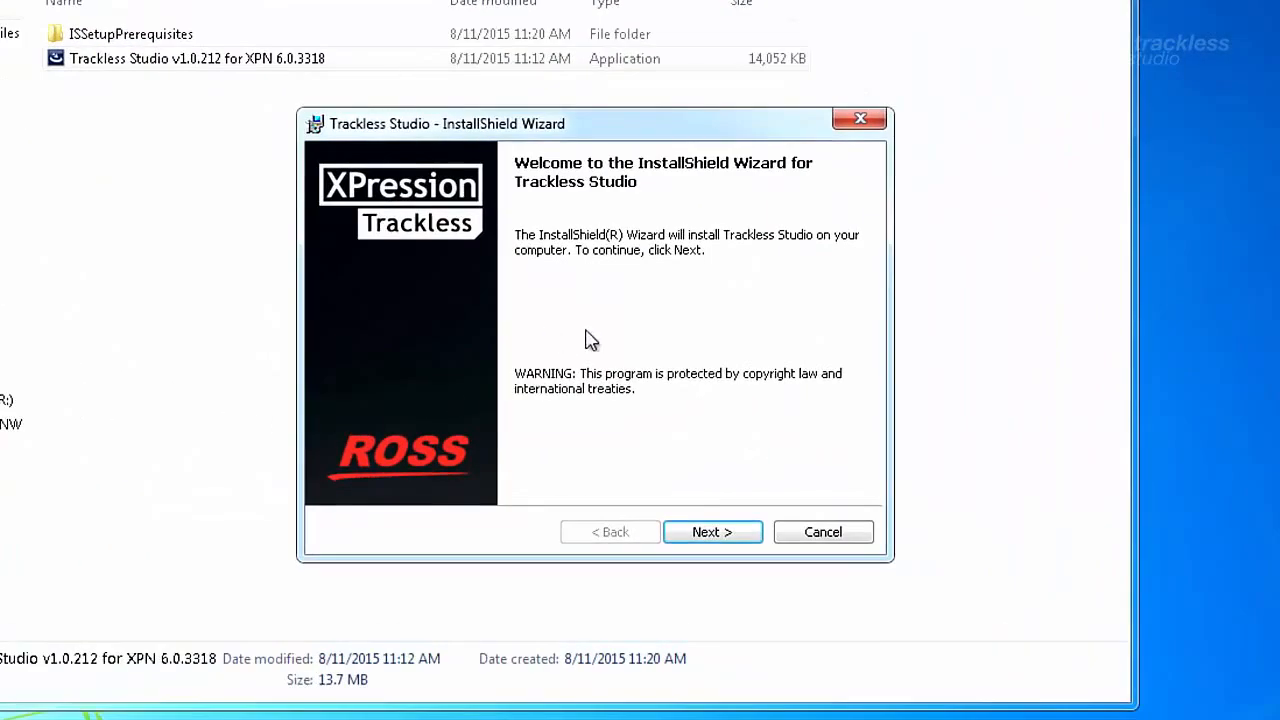
Read the license agreement to its end in the InstallShield Wizard and accept its terms
{"action": "left_click", "coordinate": [727, 535]}
{"action": "left_click_drag", "start_coordinate": [861, 262], "coordinate": [883, 403]}
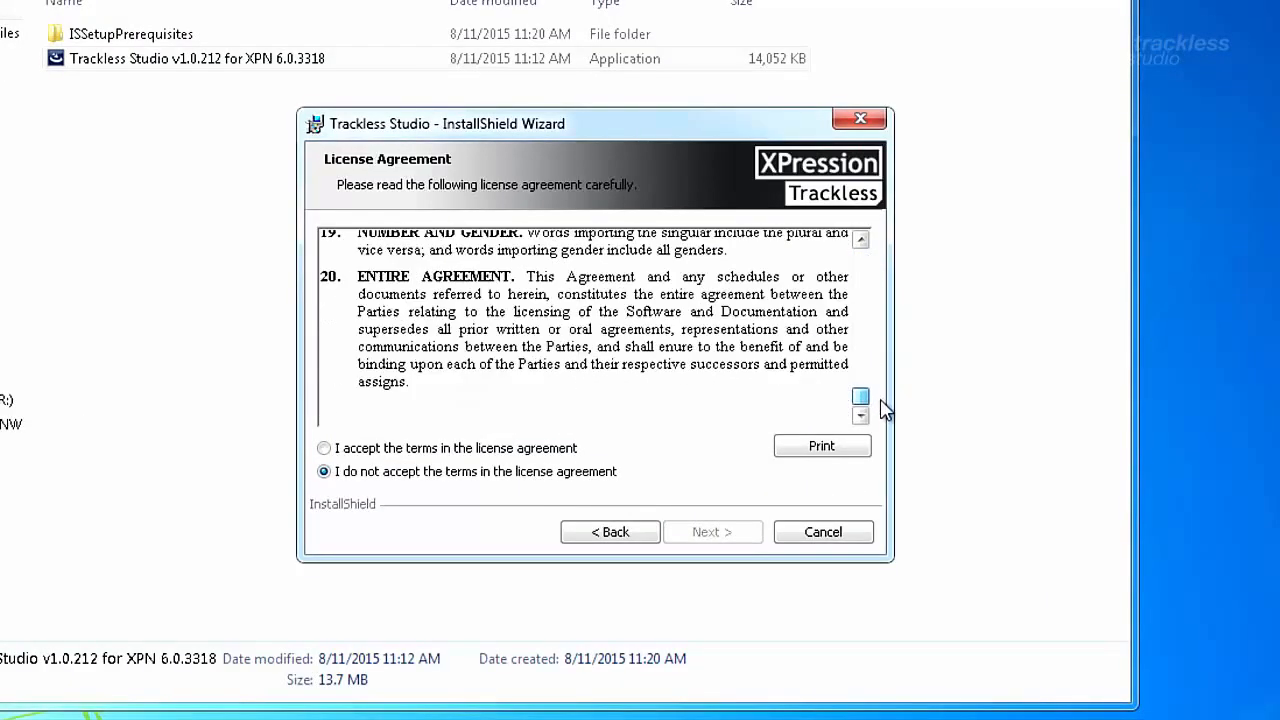
{"action": "left_click", "coordinate": [325, 449]}
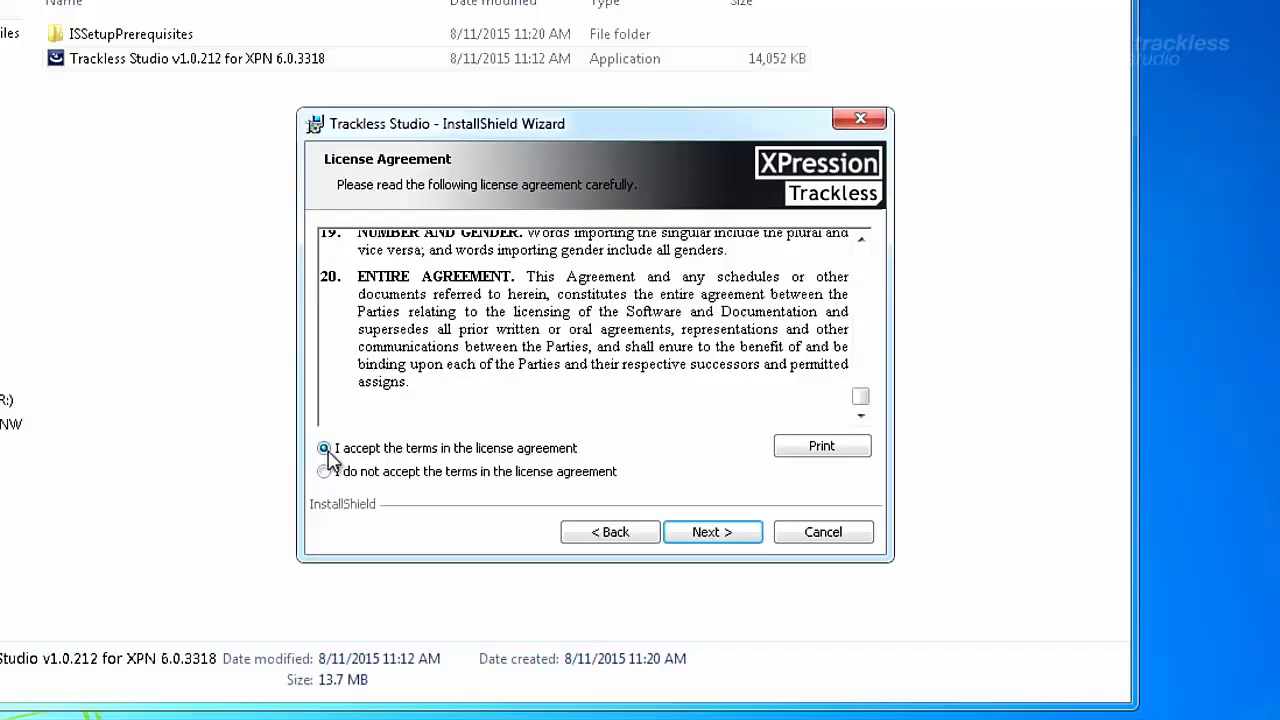
{"action": "left_click", "coordinate": [712, 532]}
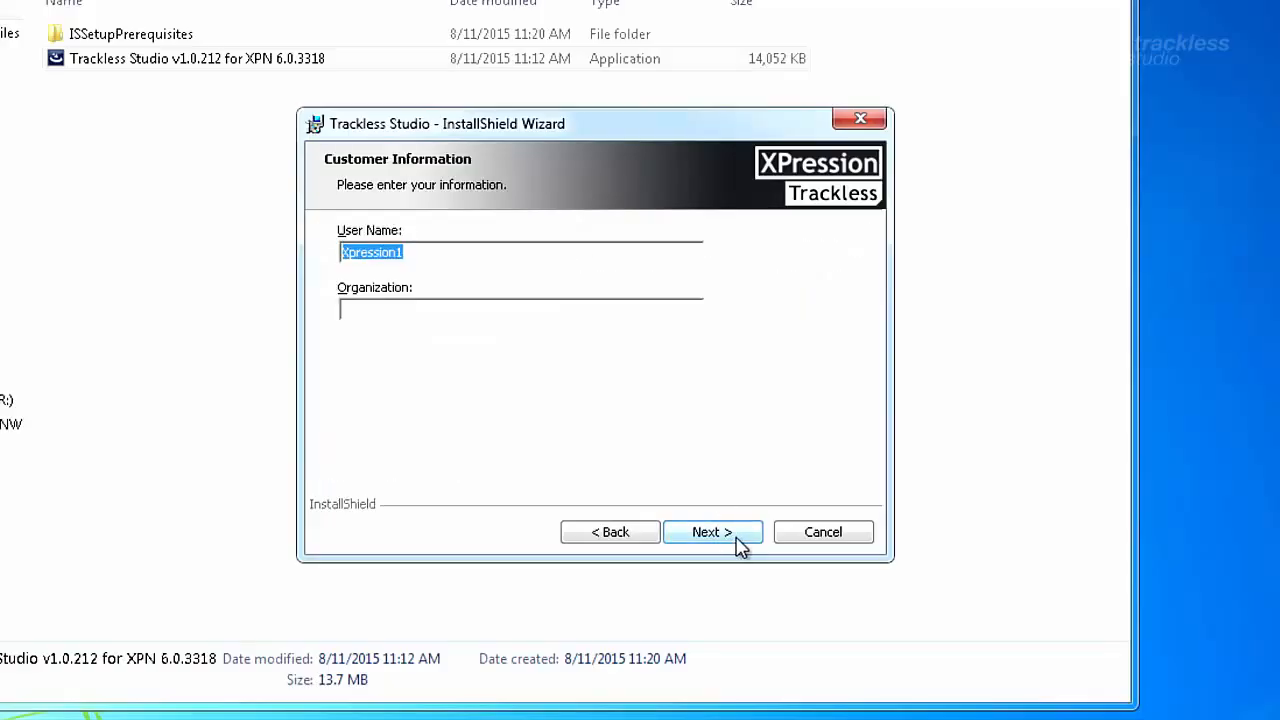
Fill in the user name and organization as customer information, and install Trackless Studio with the typical setup
{"action": "type", "text": "User Name"}
{"action": "key", "text": "Tab"}
{"action": "type", "text": "Organization"}
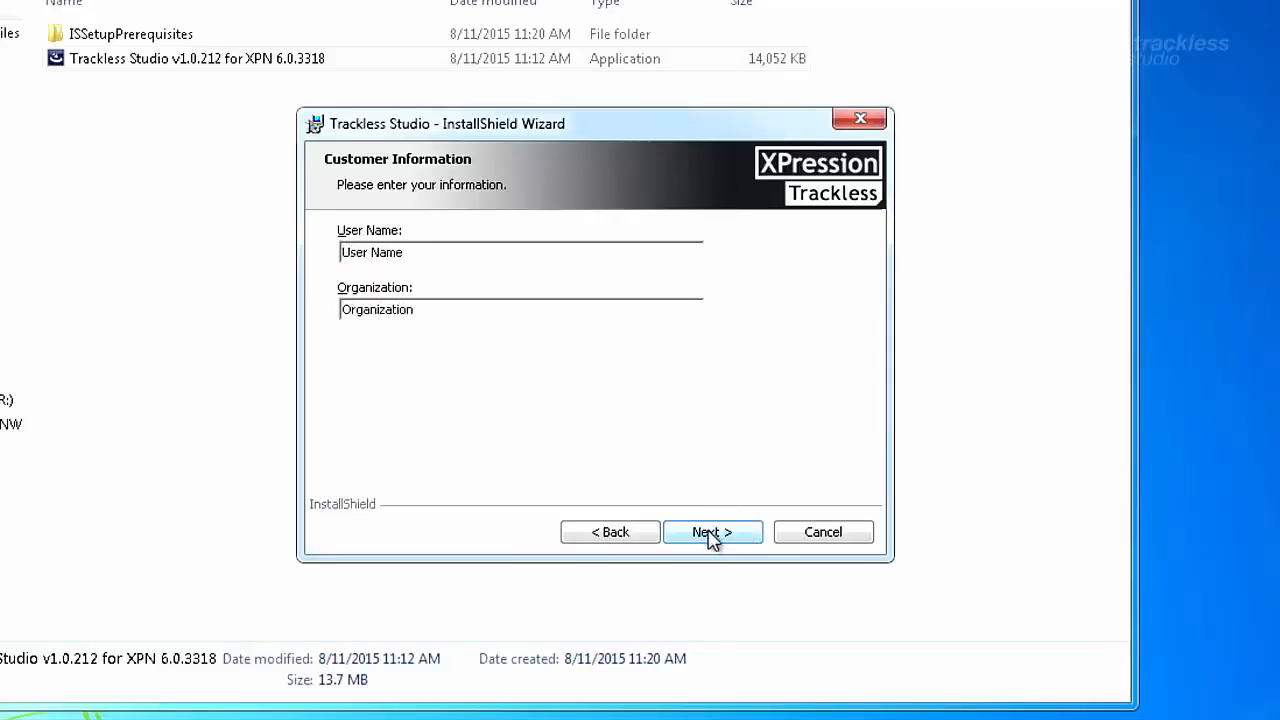
{"action": "left_click", "coordinate": [711, 535]}
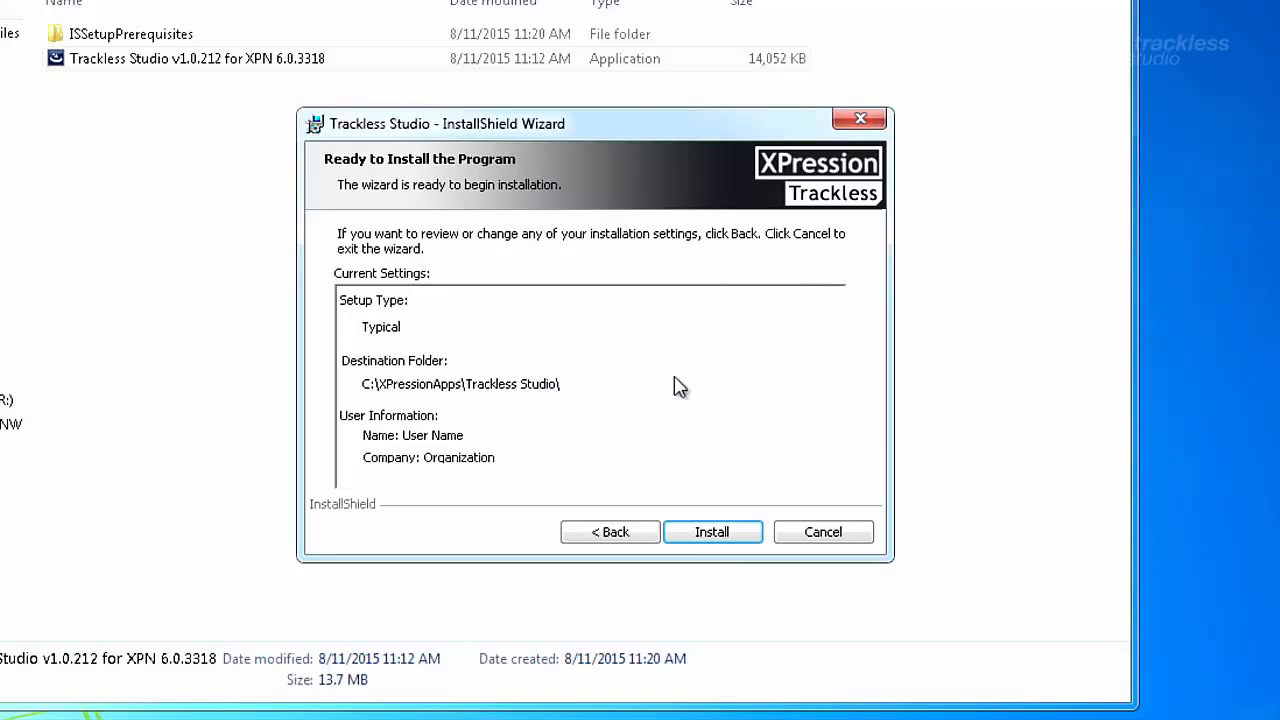
{"action": "left_click", "coordinate": [712, 532]}
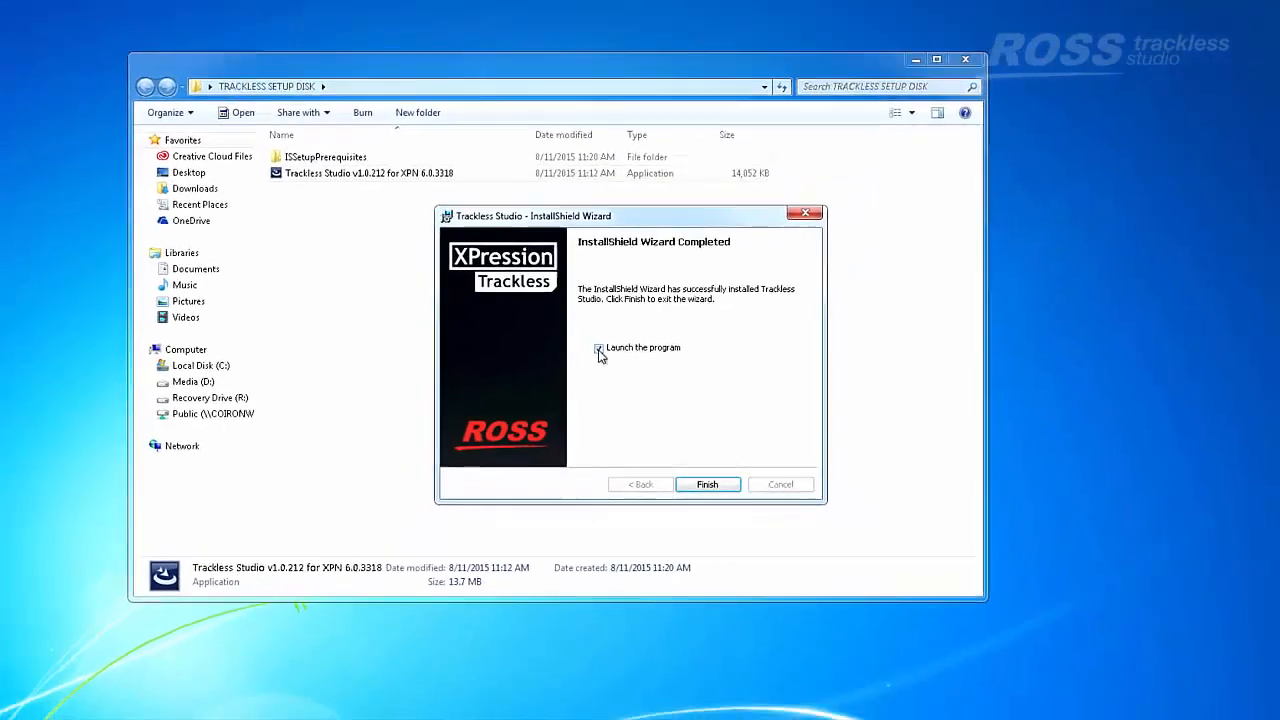
Finish the installation wizard without launching the program, and close the setup disk folder
{"action": "left_click", "coordinate": [546, 324]}
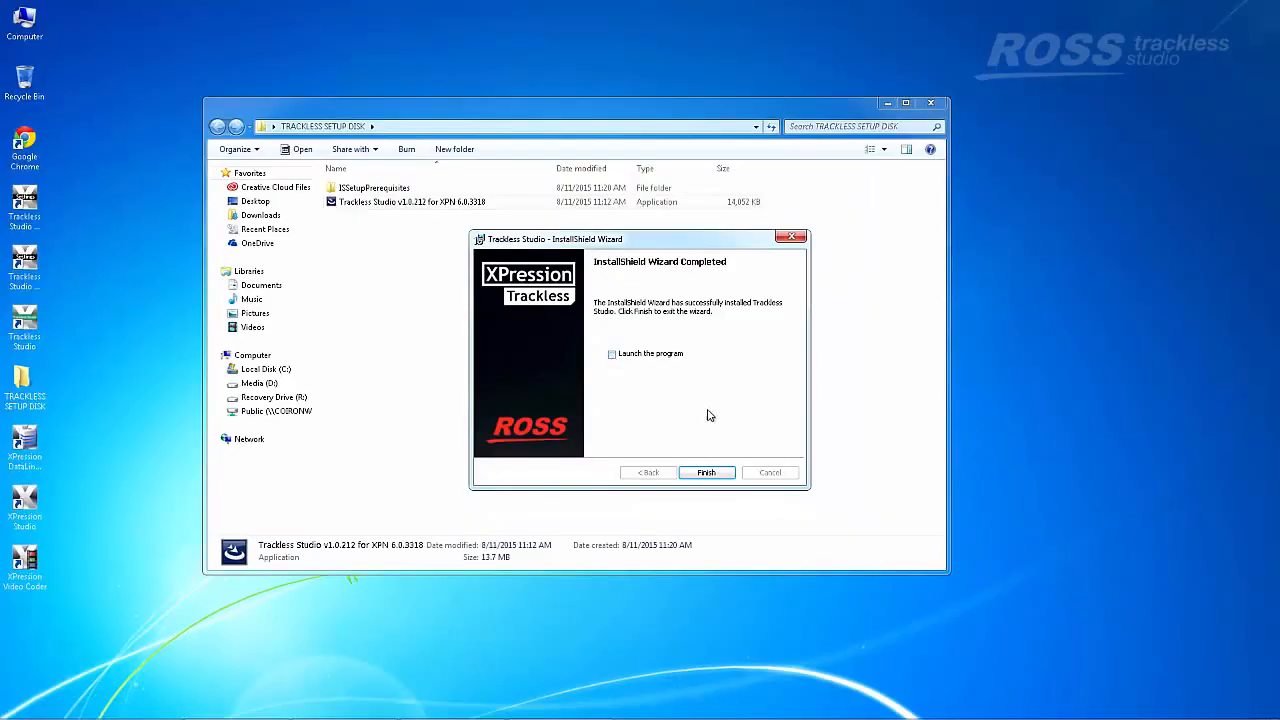
{"action": "left_click", "coordinate": [715, 476]}
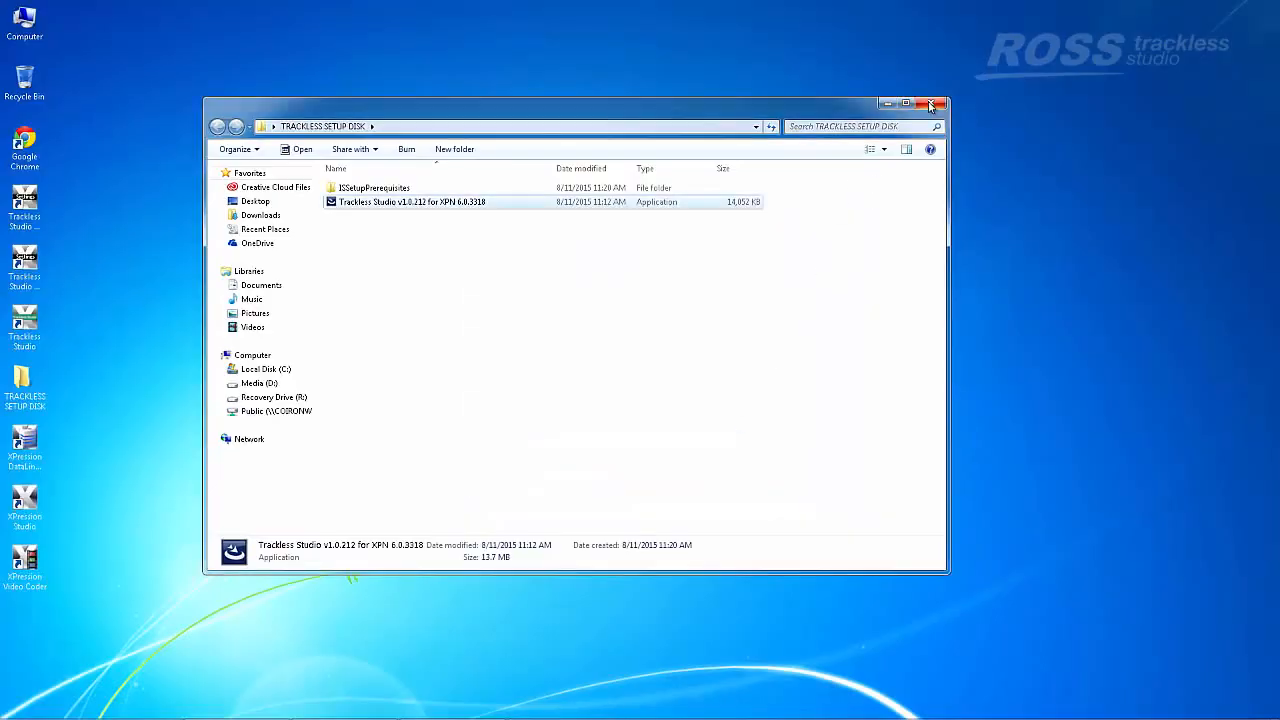
{"action": "key", "text": "alt+F4"}
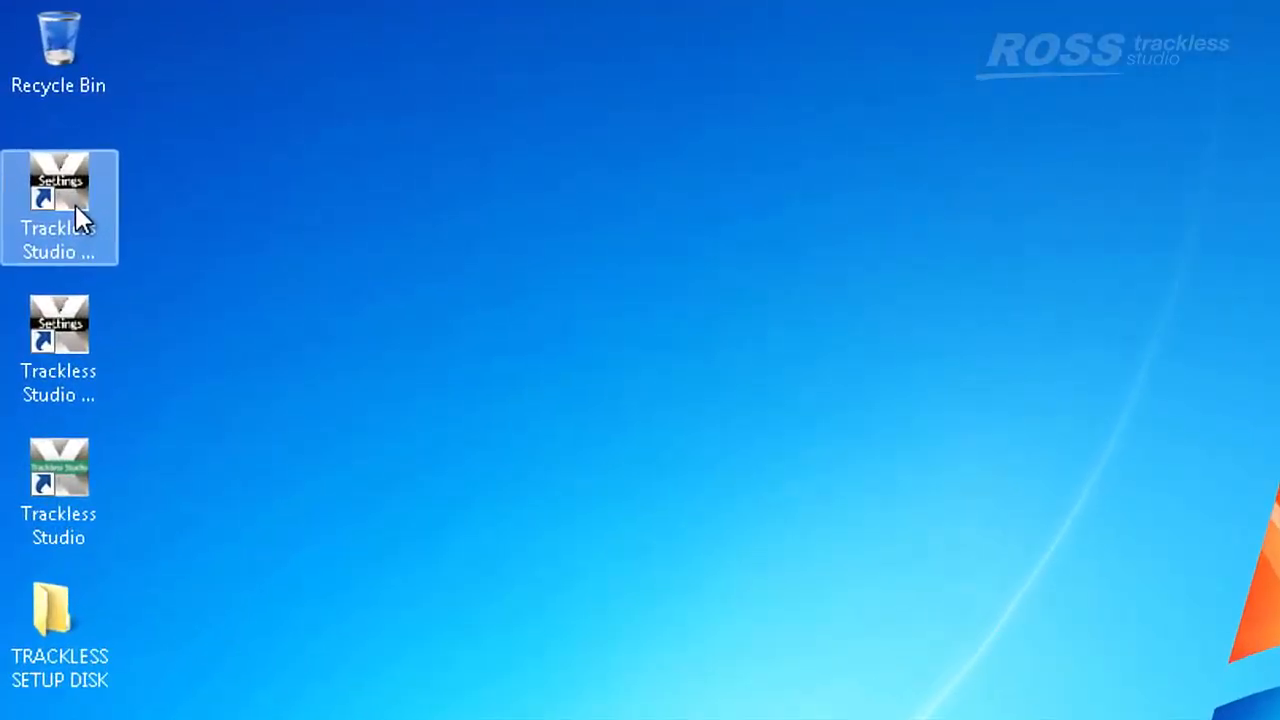
Open Trackless Studio Settings from the desktop and check the name fields of Scene 1 and Scene 2
{"action": "left_click", "coordinate": [52, 184]}
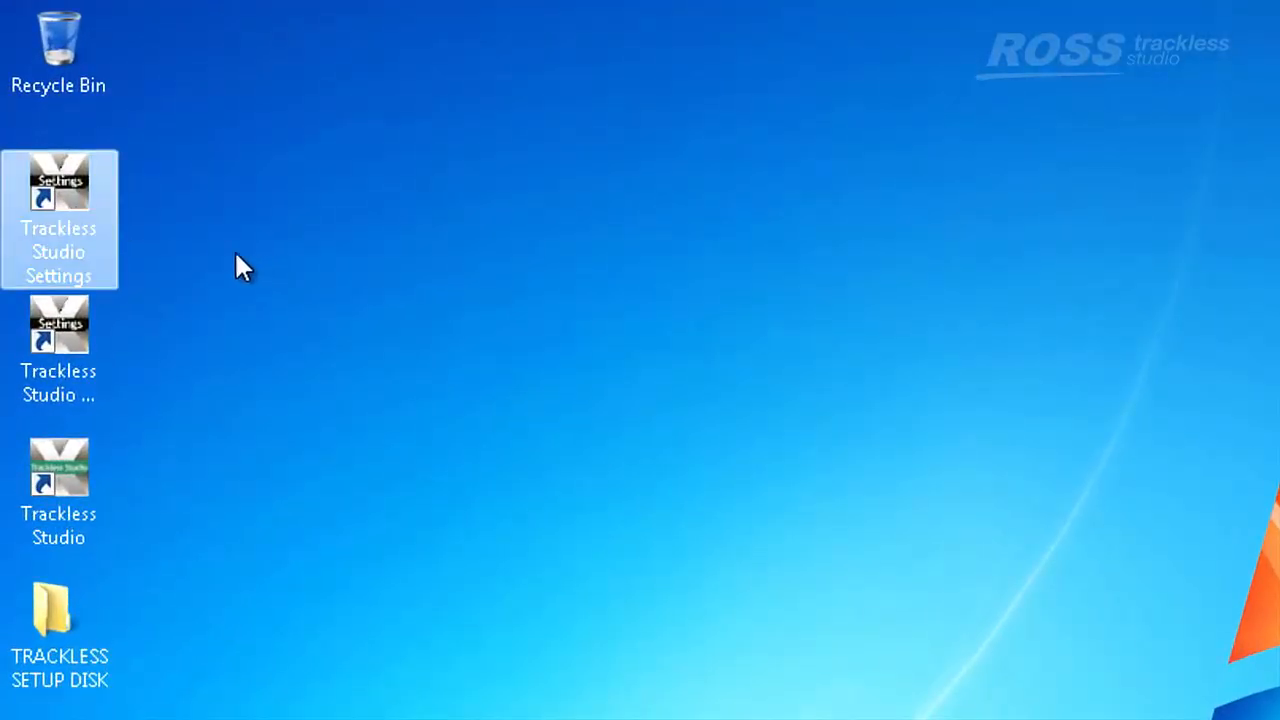
{"action": "double_click", "coordinate": [77, 195]}
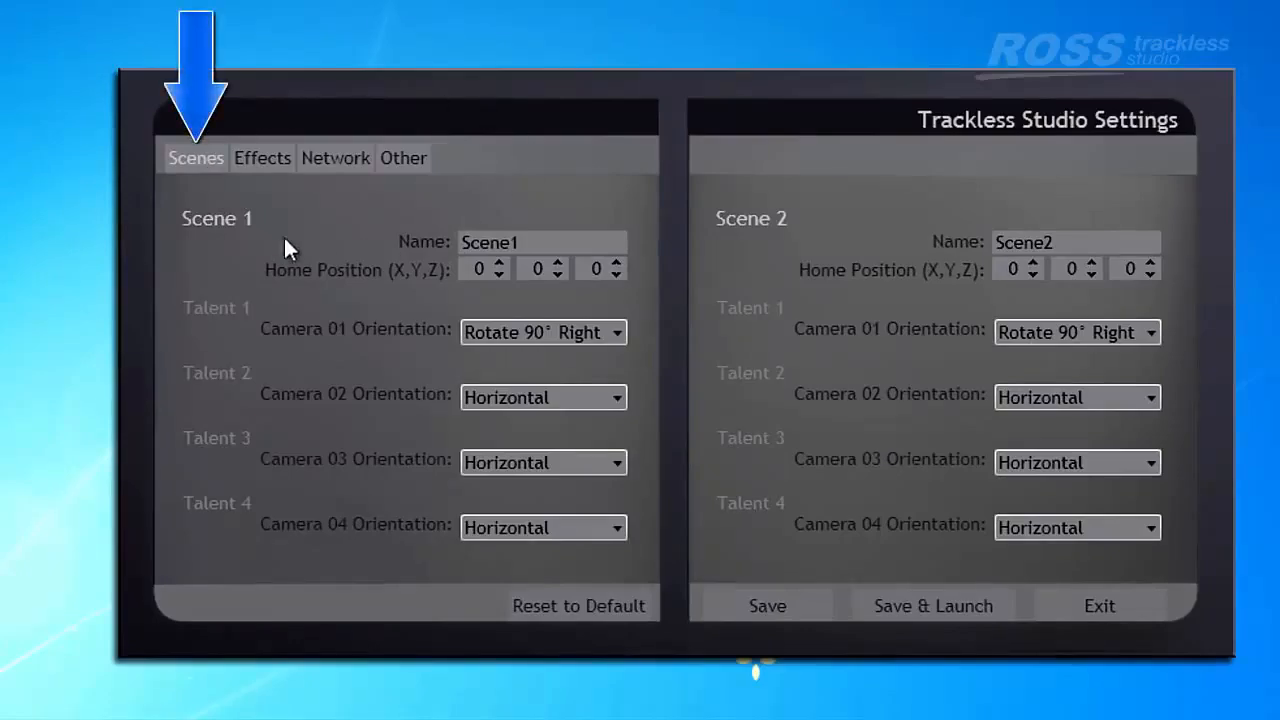
{"action": "double_click", "coordinate": [500, 243]}
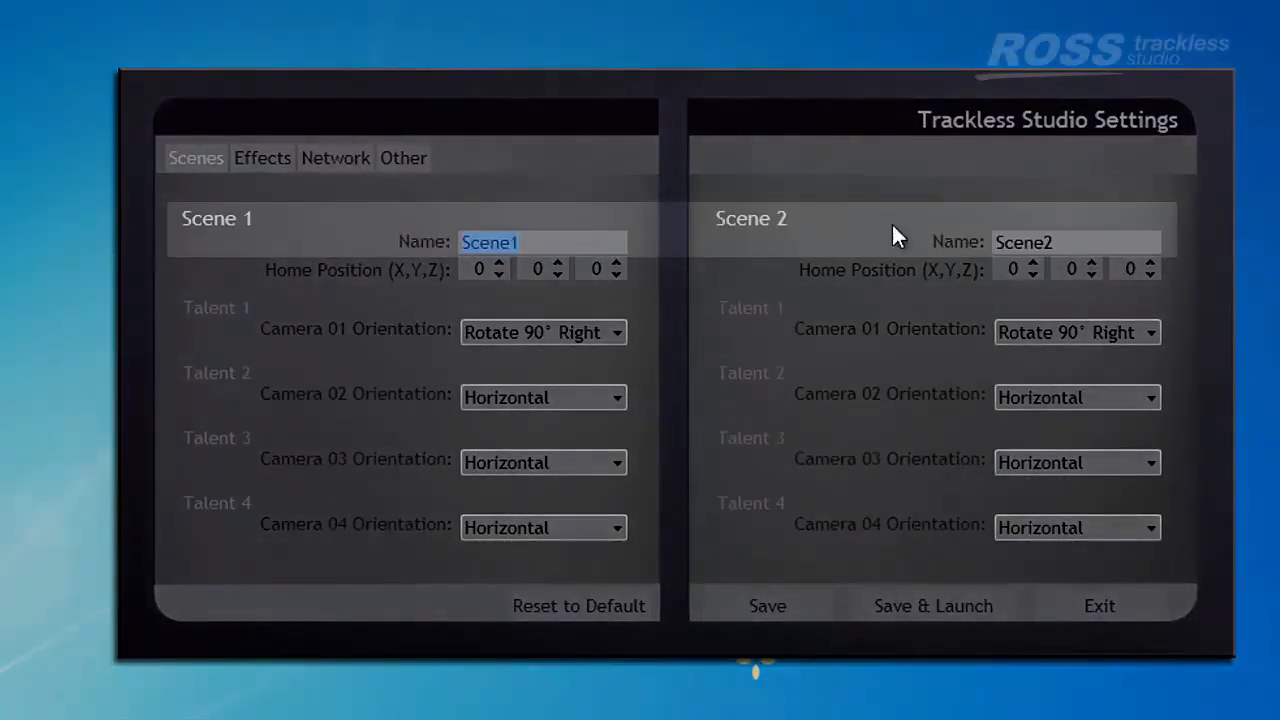
{"action": "left_click_drag", "start_coordinate": [1068, 242], "coordinate": [973, 235]}
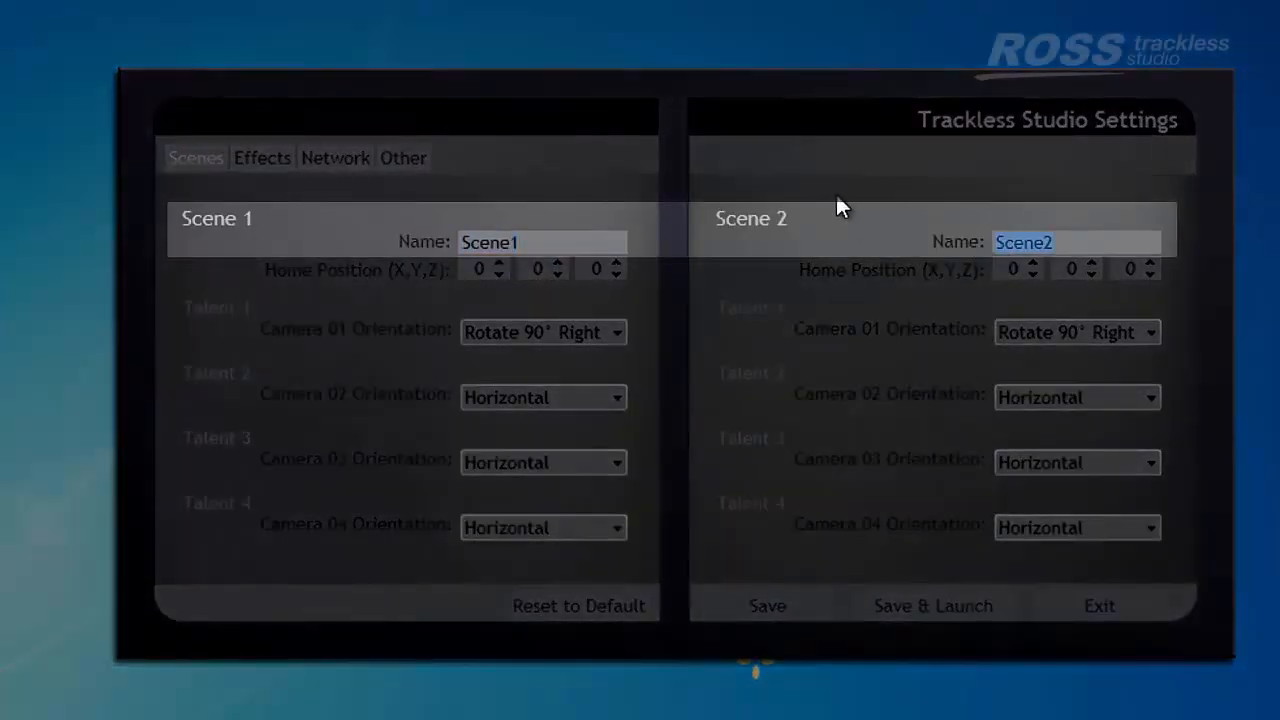
{"action": "left_click", "coordinate": [386, 232]}
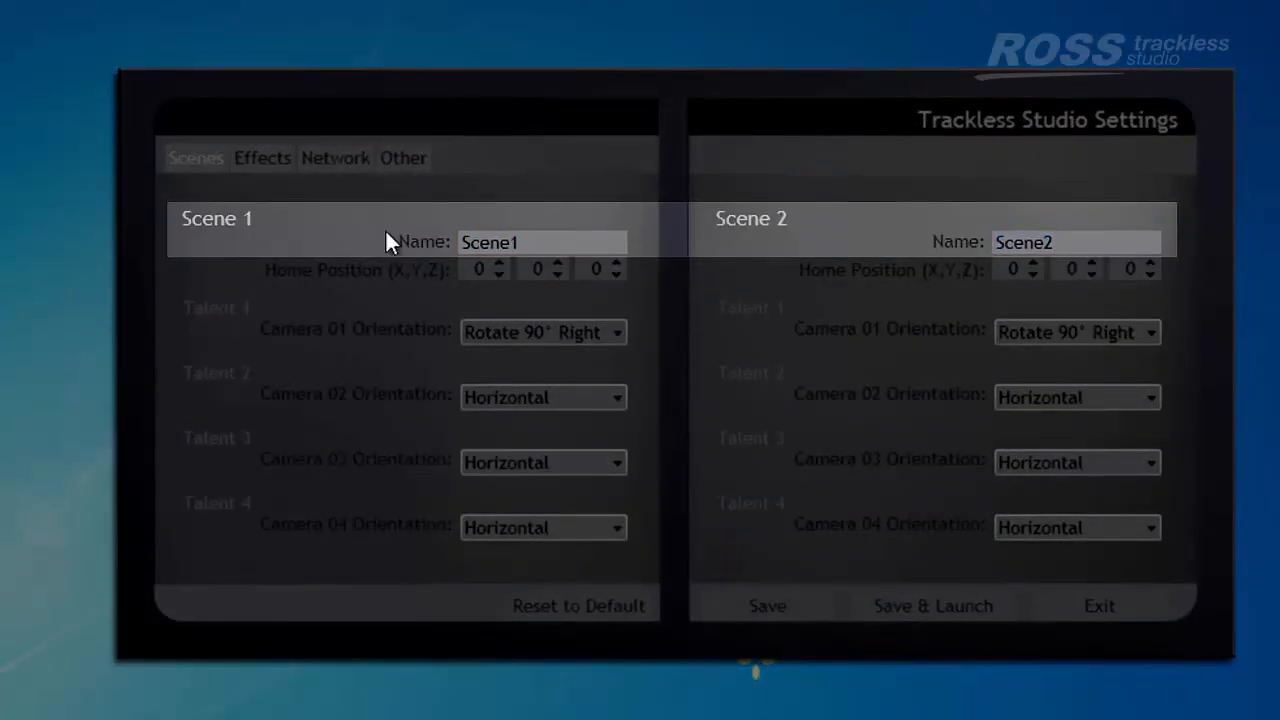
Examine Scene 1's home position and the orientation options available for Camera 01
{"action": "left_click", "coordinate": [478, 269]}
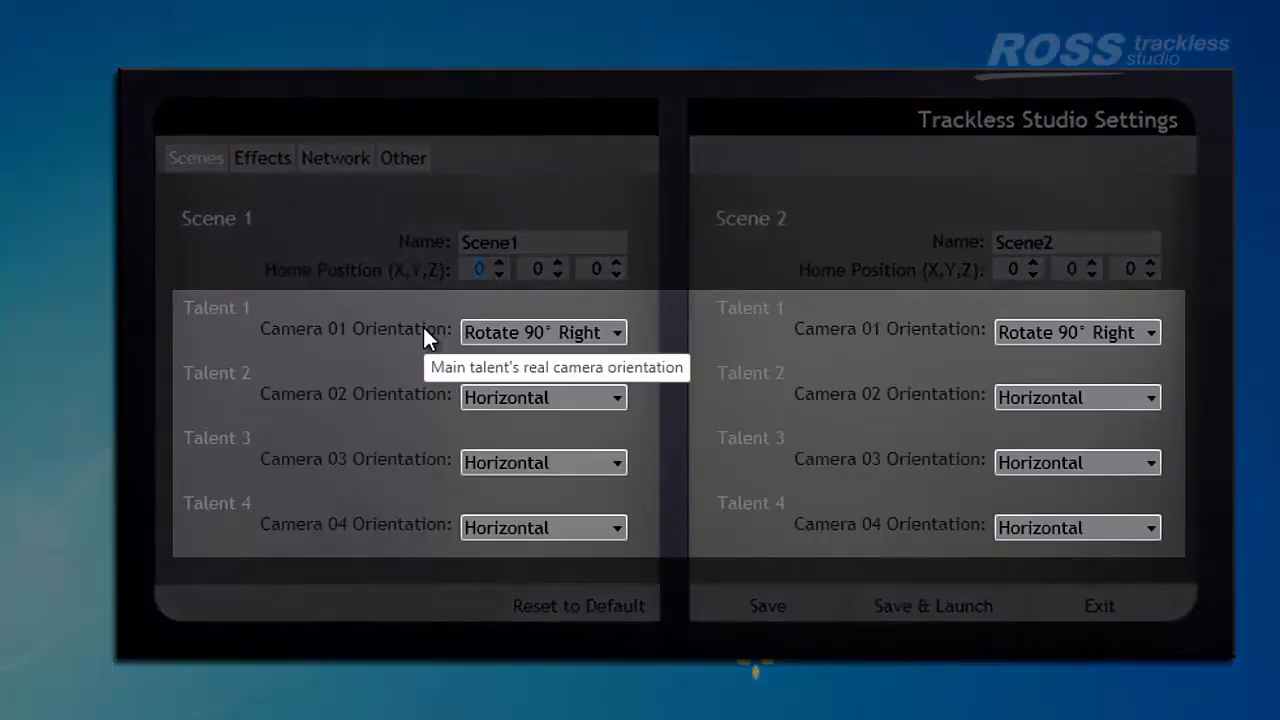
{"action": "left_click", "coordinate": [555, 338]}
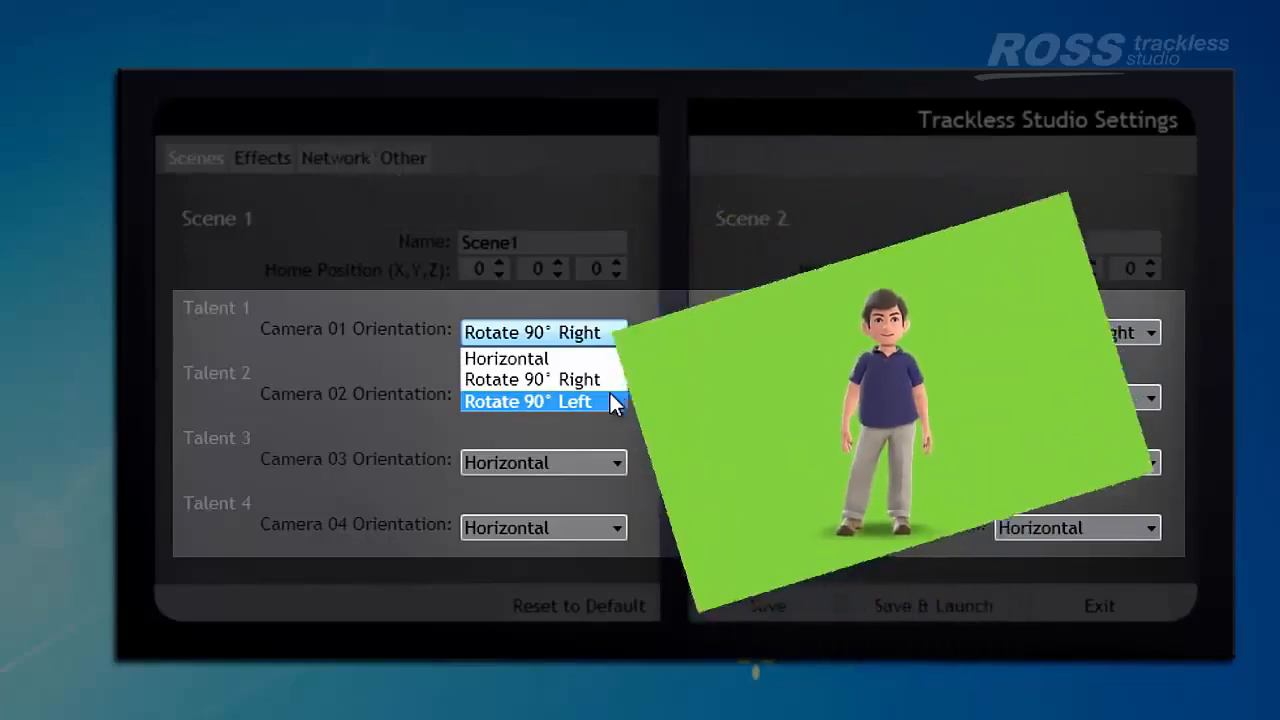
{"action": "left_click", "coordinate": [381, 433]}
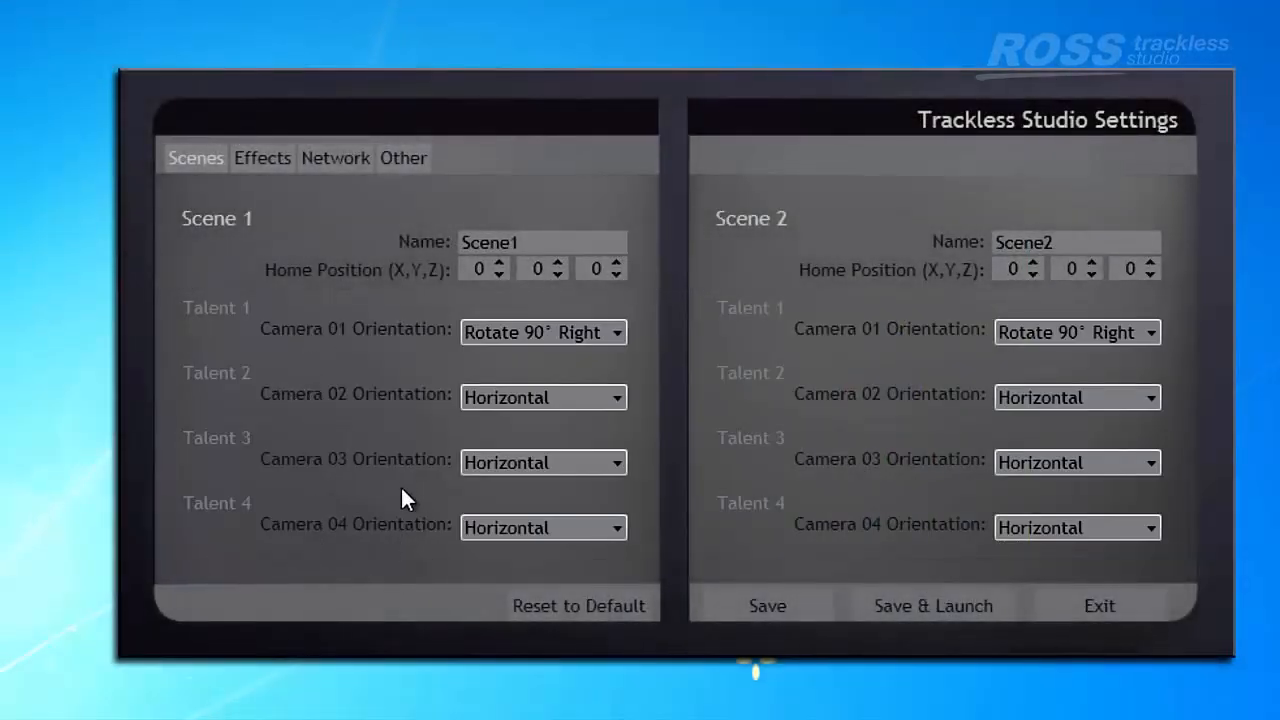
Review the default camera interpolation options in the effects settings and choose Crossfade as the default transition effect
{"action": "left_click", "coordinate": [264, 158]}
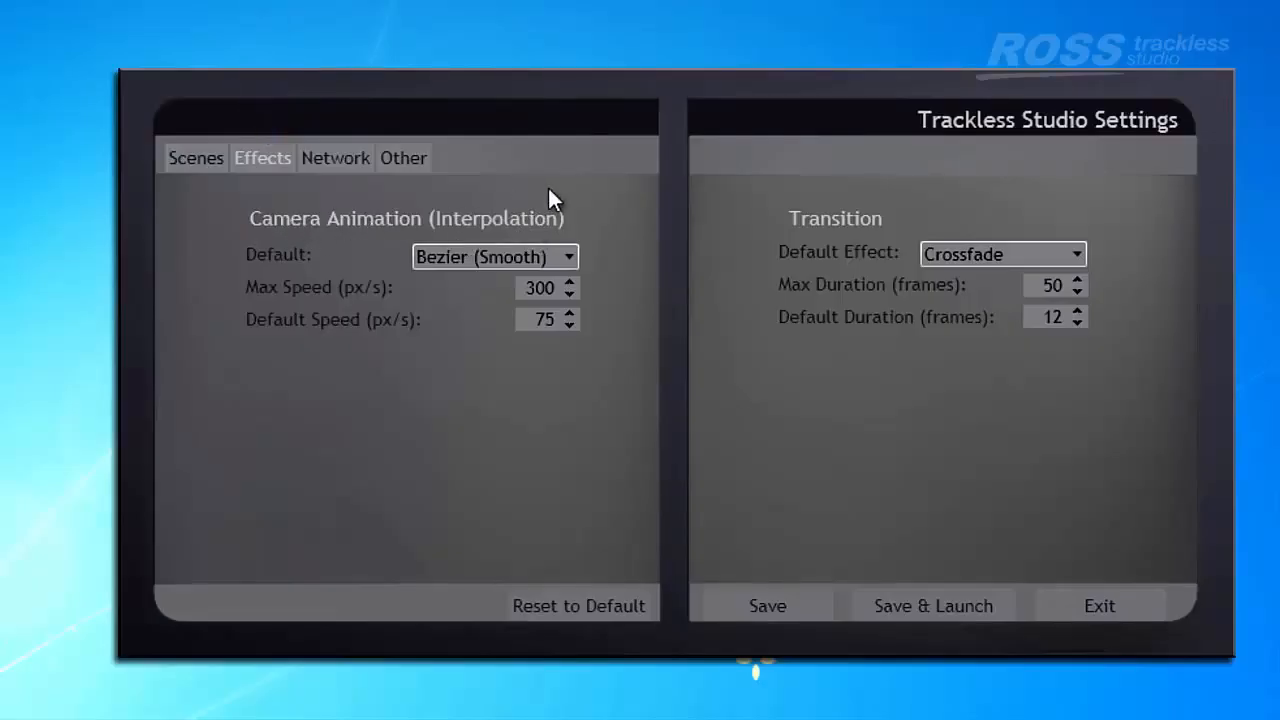
{"action": "left_click", "coordinate": [485, 264]}
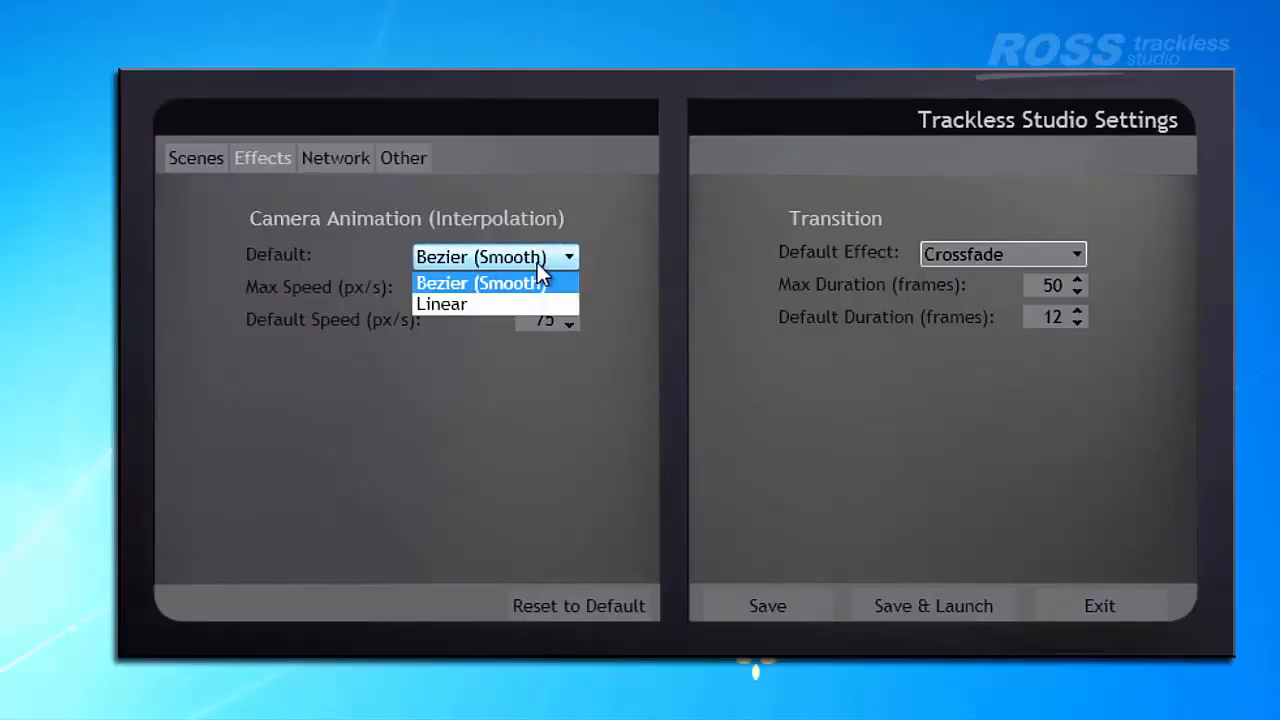
{"action": "left_click", "coordinate": [628, 240]}
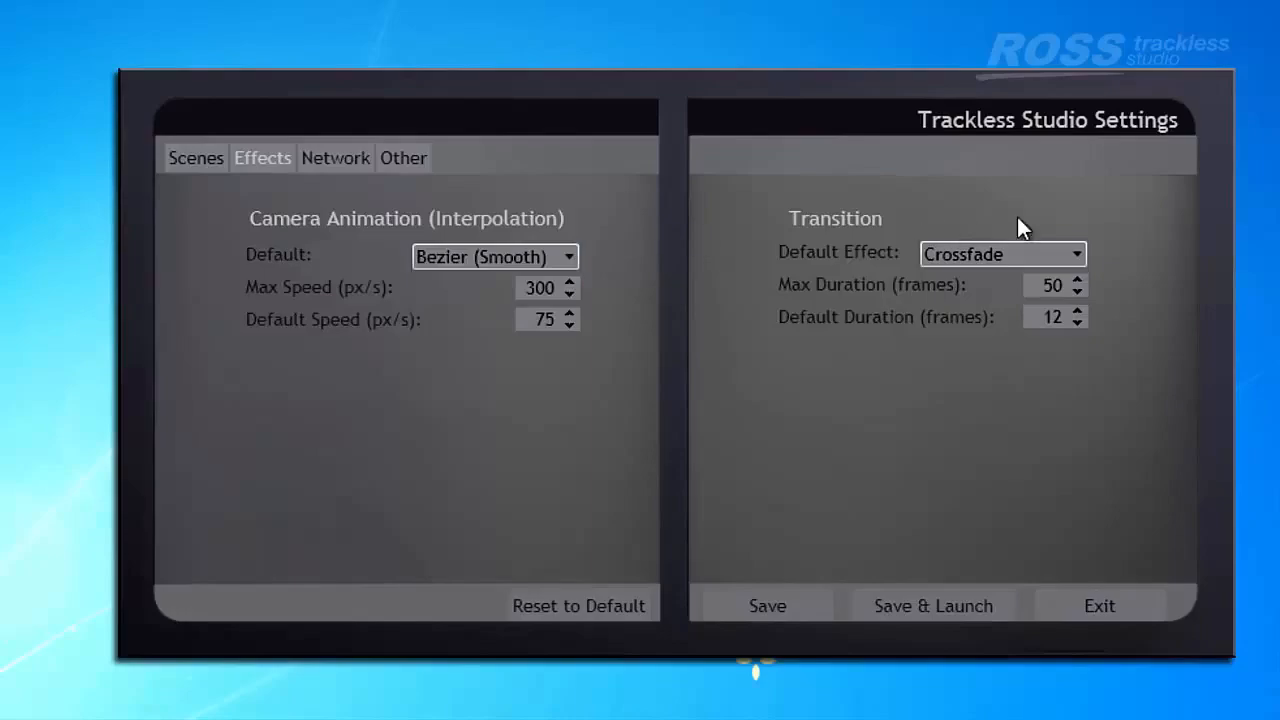
{"action": "left_click", "coordinate": [968, 255]}
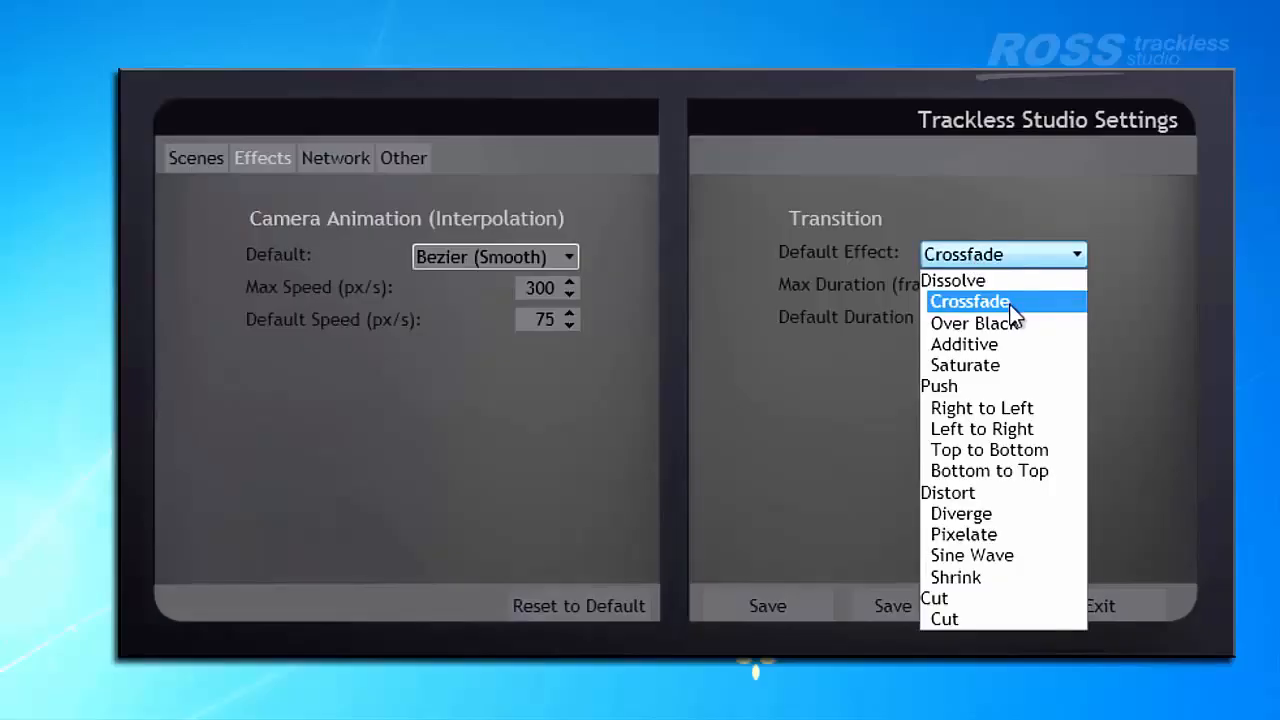
{"action": "left_click", "coordinate": [1008, 302]}
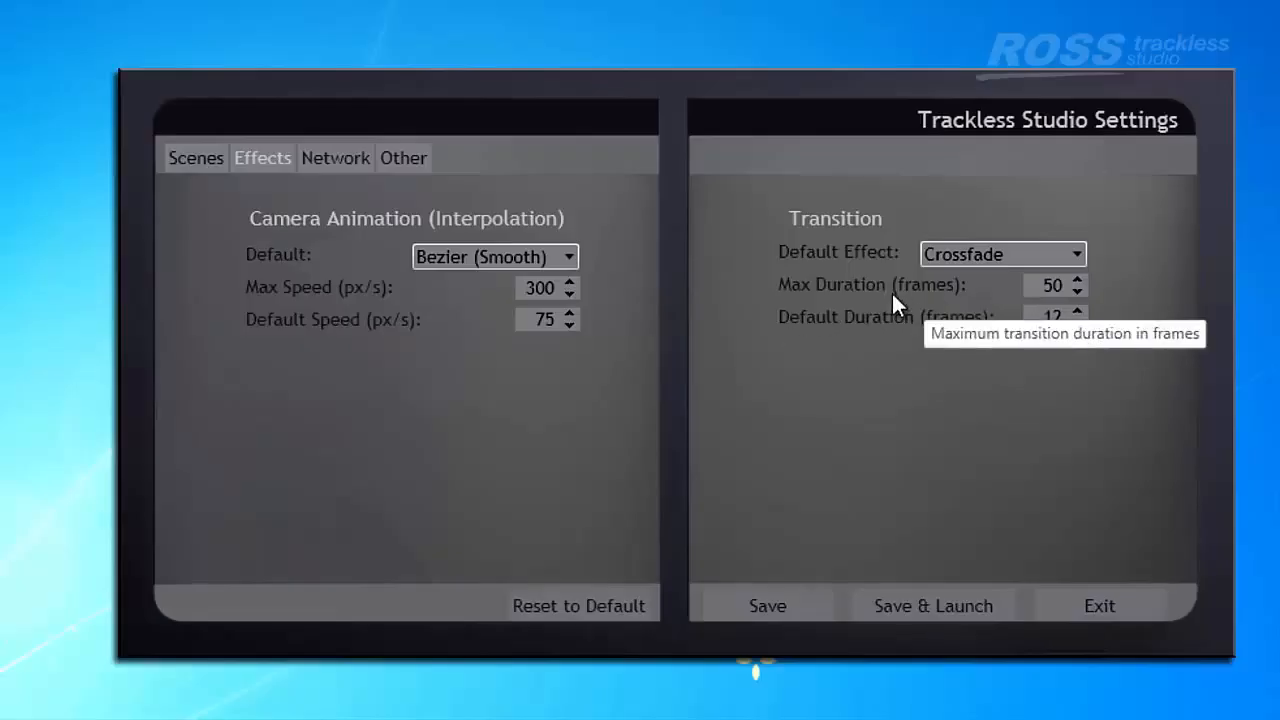
Examine the web server and RossTalk port settings and the sensitivity values of the manual controls
{"action": "left_click", "coordinate": [340, 160]}
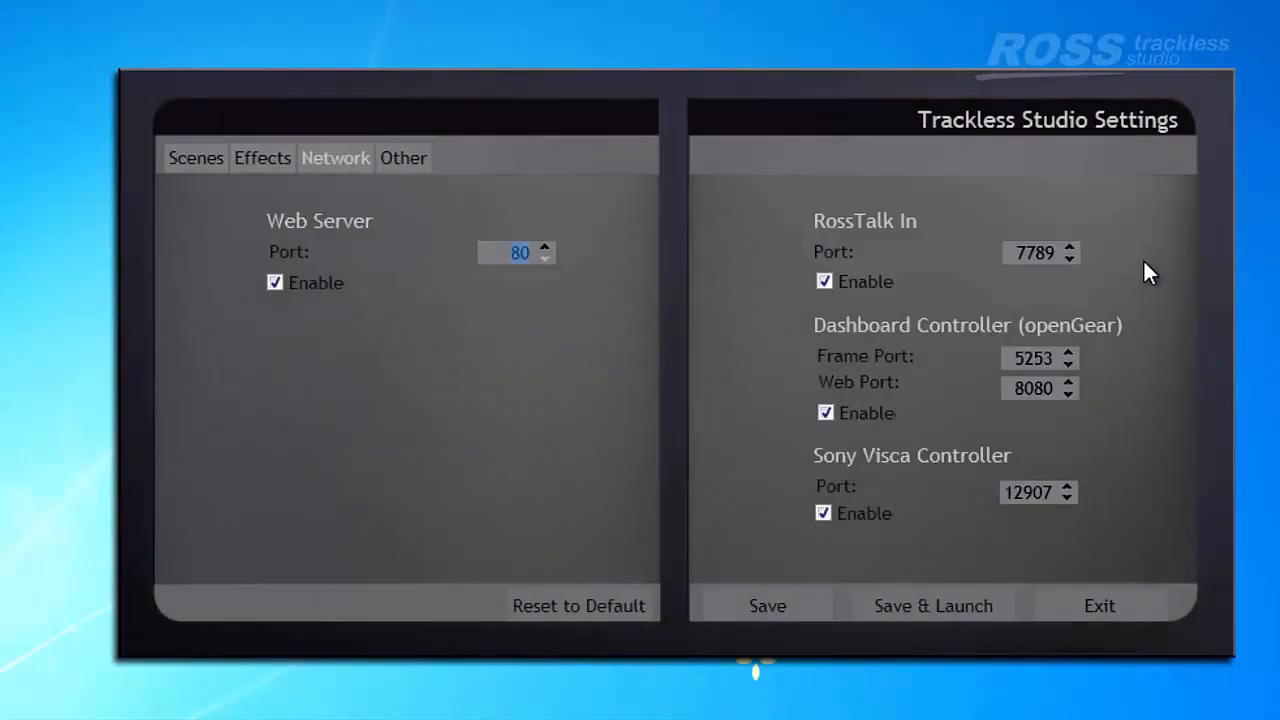
{"action": "double_click", "coordinate": [1027, 255]}
{"action": "left_click", "coordinate": [404, 166]}
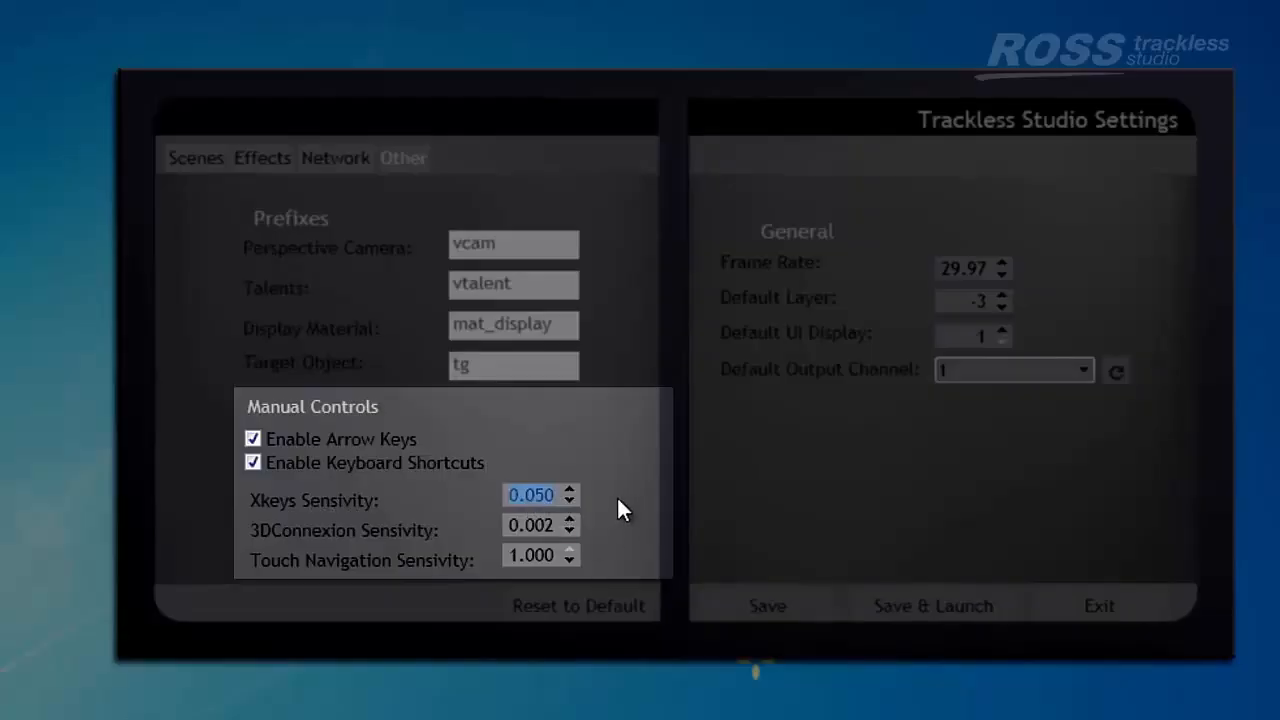
{"action": "left_click", "coordinate": [536, 528]}
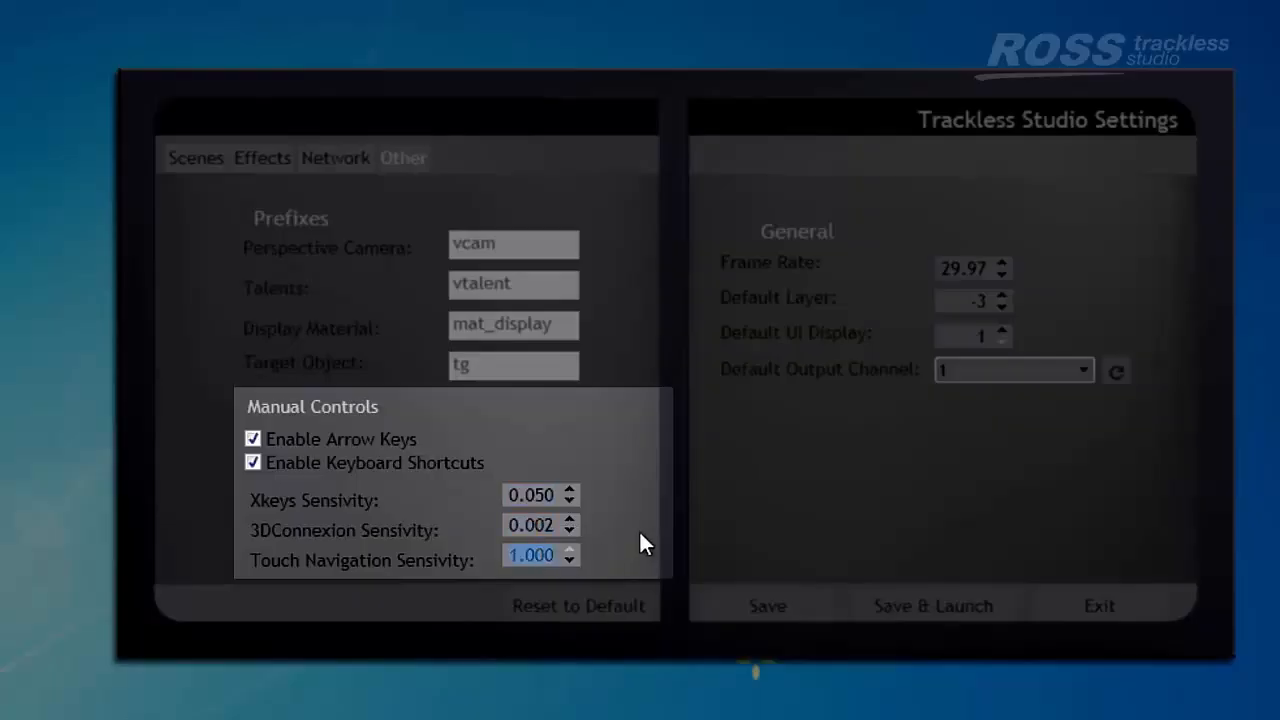
{"action": "left_click", "coordinate": [534, 496]}
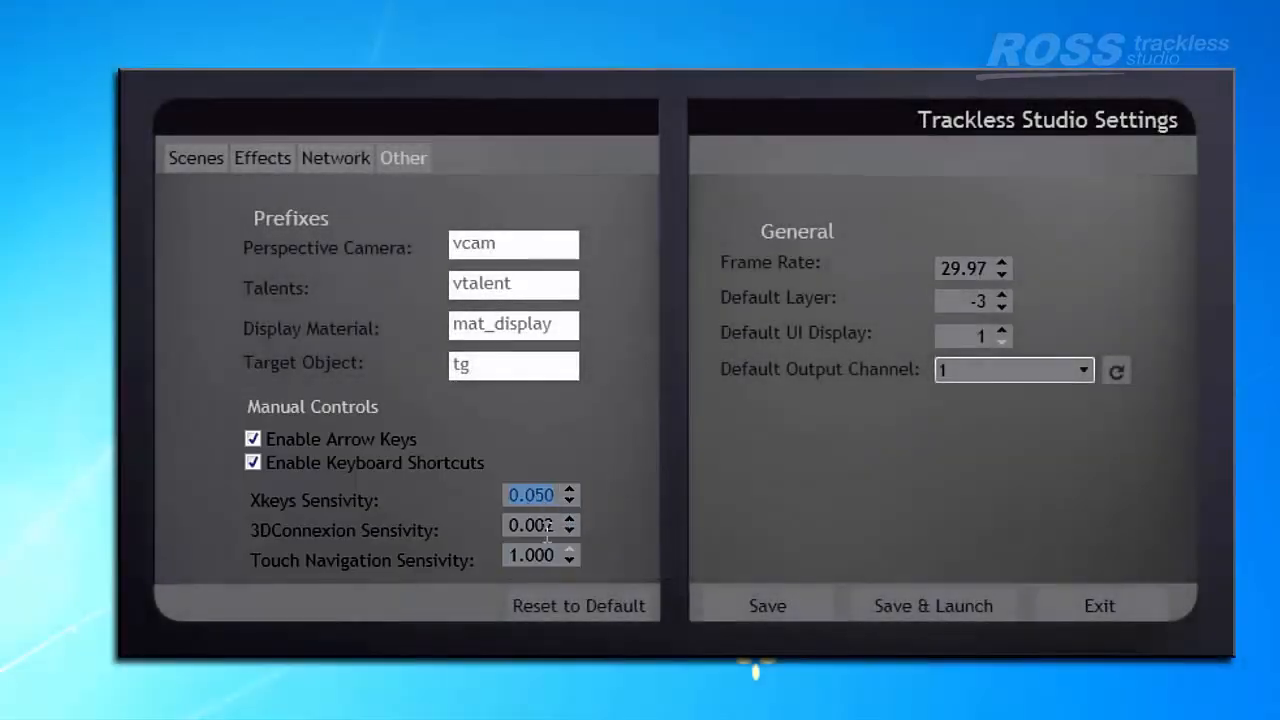
{"action": "left_click", "coordinate": [545, 526]}
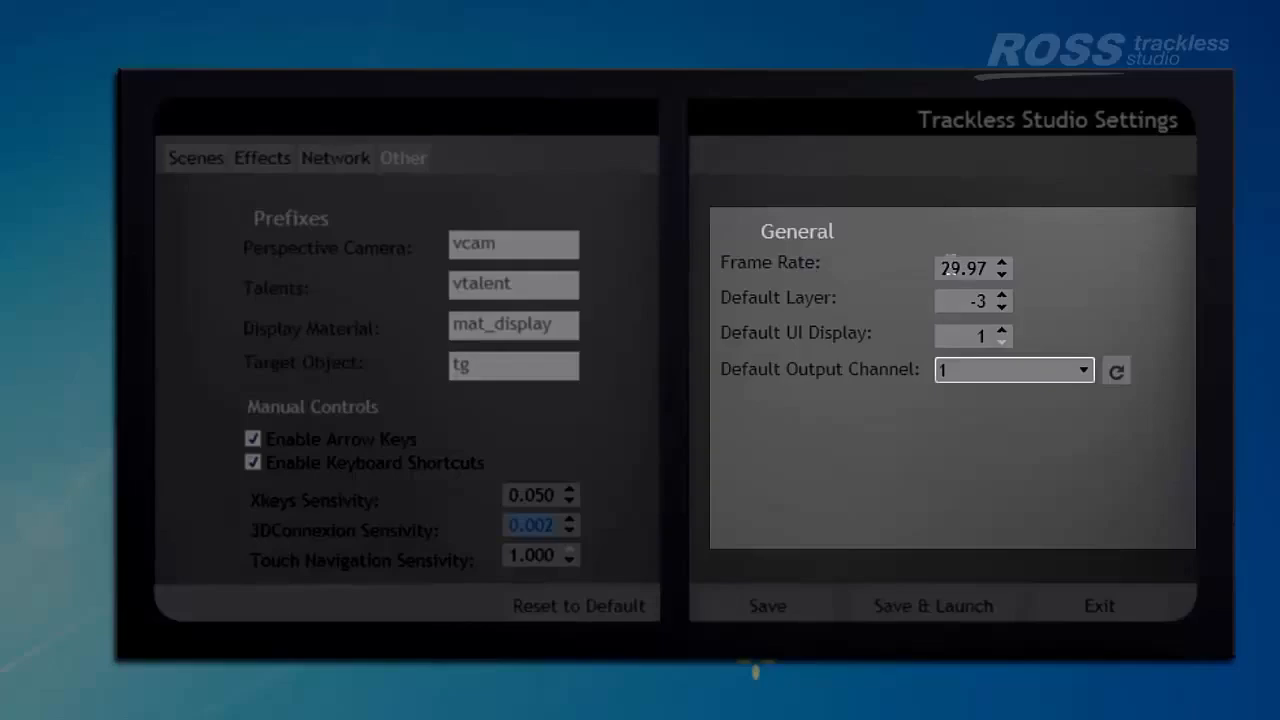
Examine the general settings for the default layer and the choices for the default output channel
{"action": "left_click", "coordinate": [978, 300]}
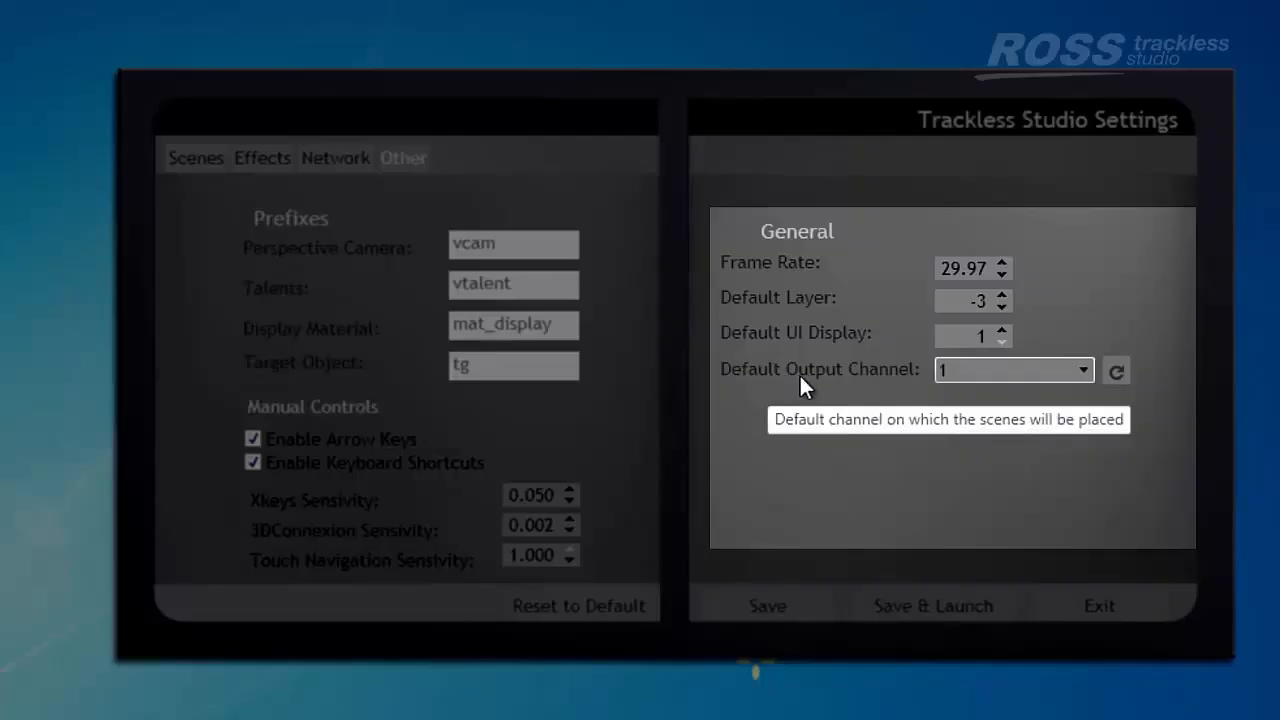
{"action": "left_click", "coordinate": [1081, 372]}
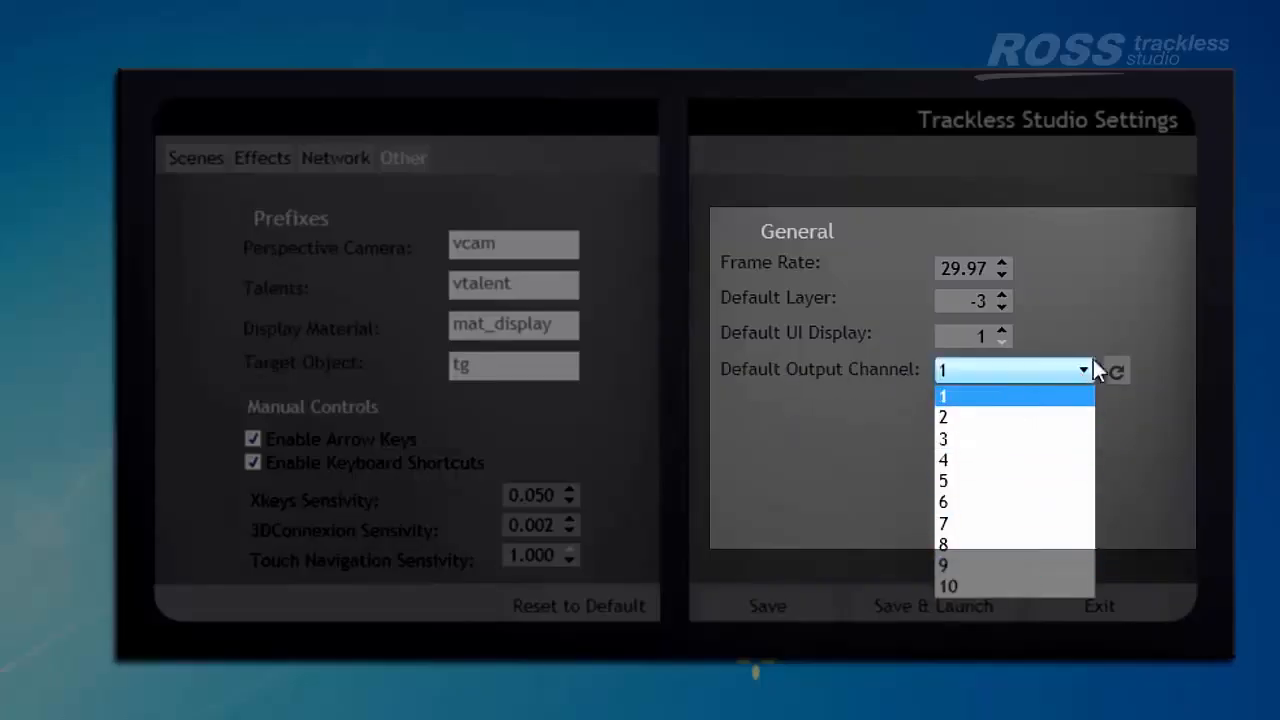
{"action": "left_click", "coordinate": [1125, 328]}
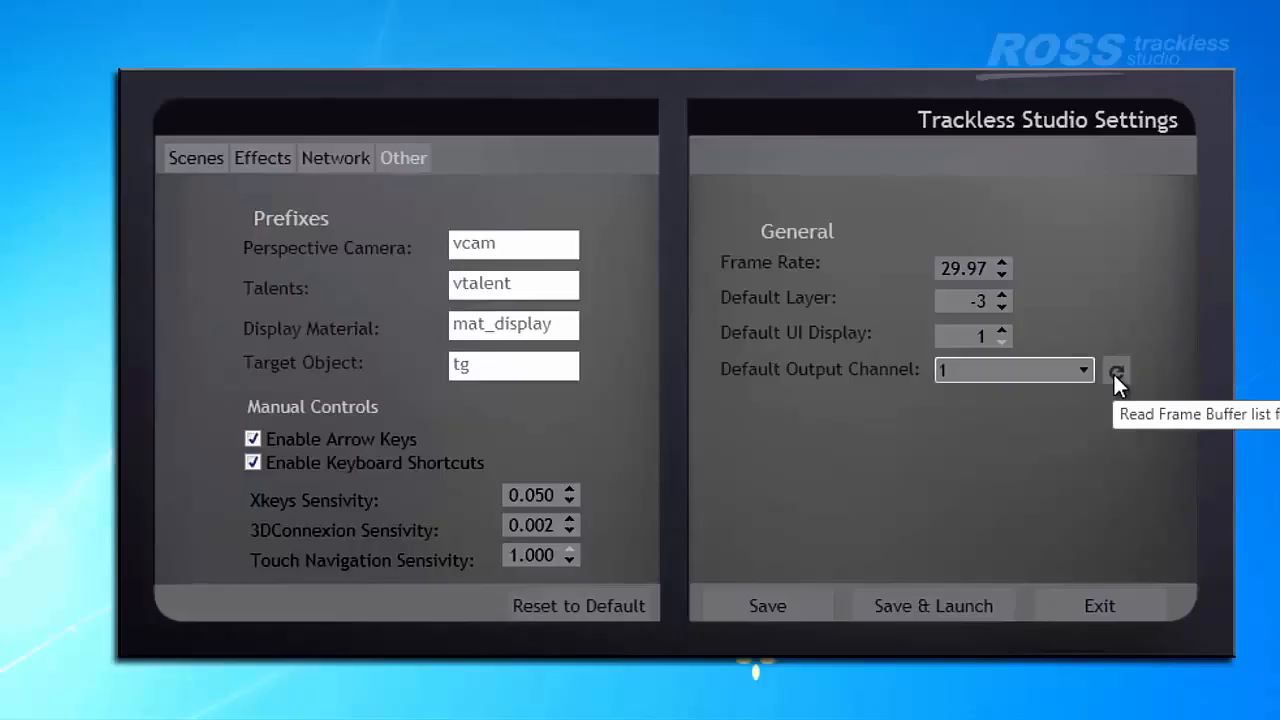
Read the frame buffer list into the Default Output Channel choices, keeping 1. Virtual Output selected
{"action": "left_click", "coordinate": [1114, 373]}
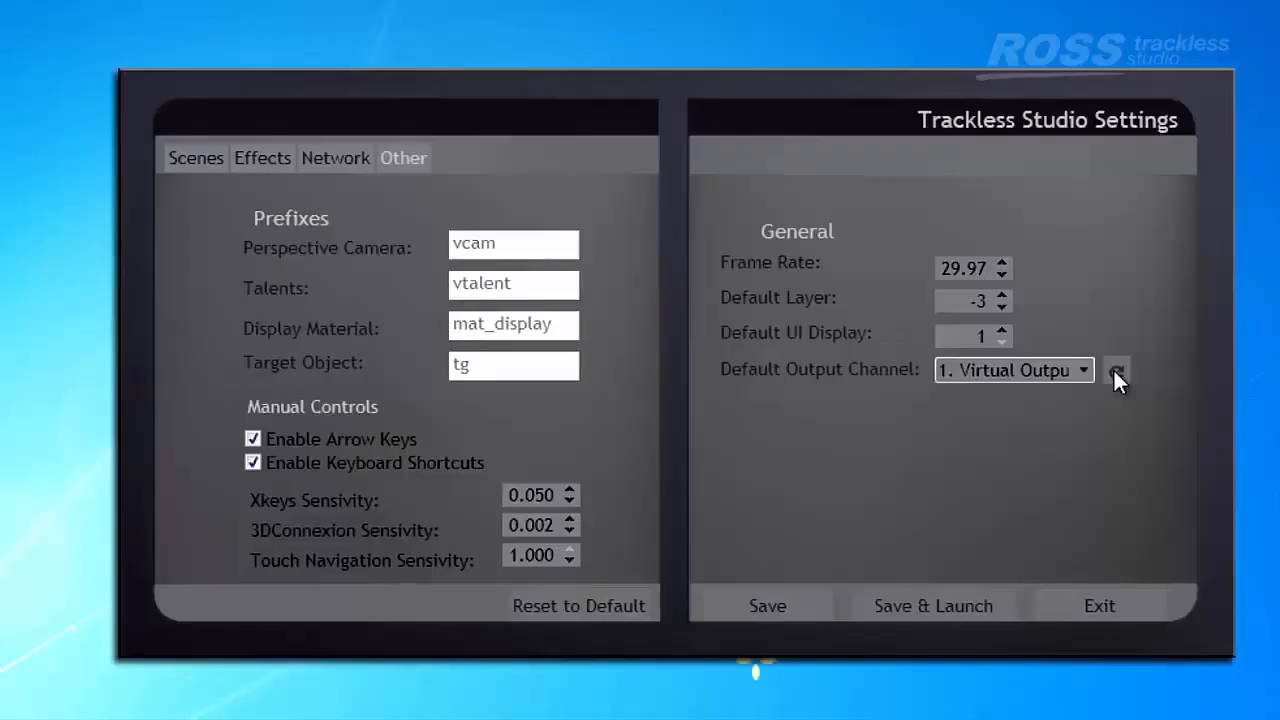
{"action": "left_click", "coordinate": [1080, 372]}
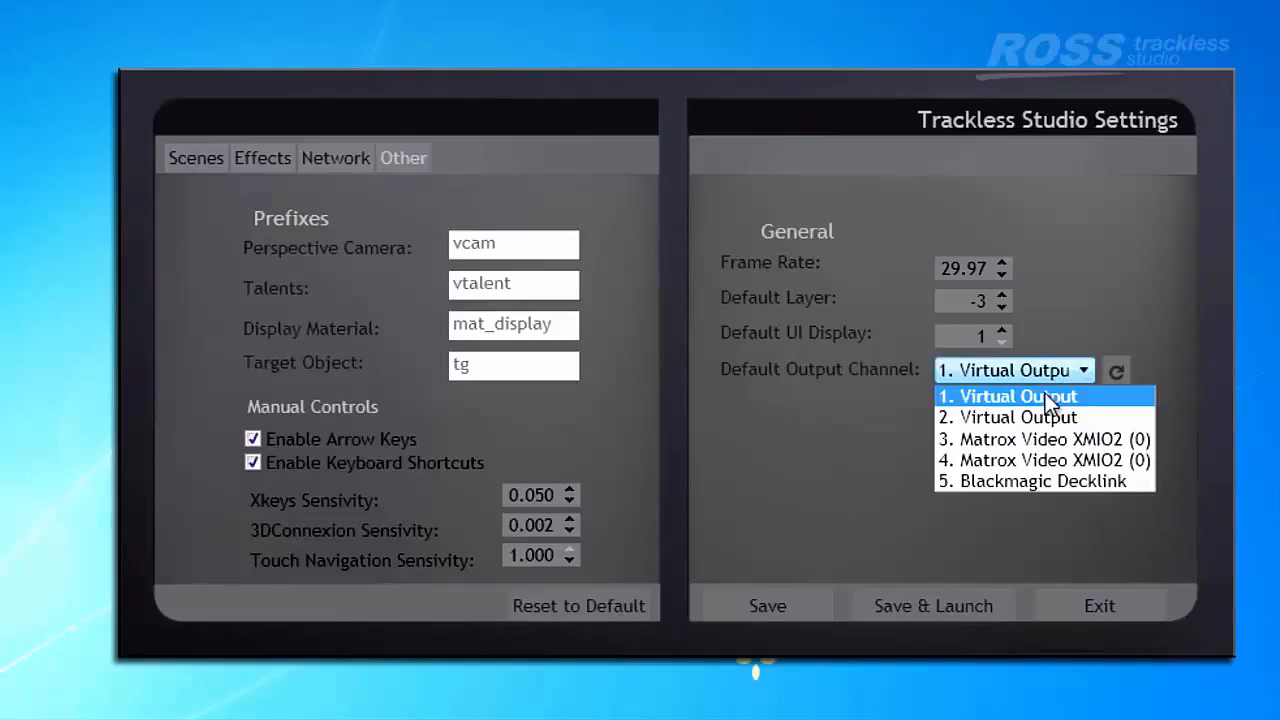
{"action": "left_click", "coordinate": [1108, 268]}
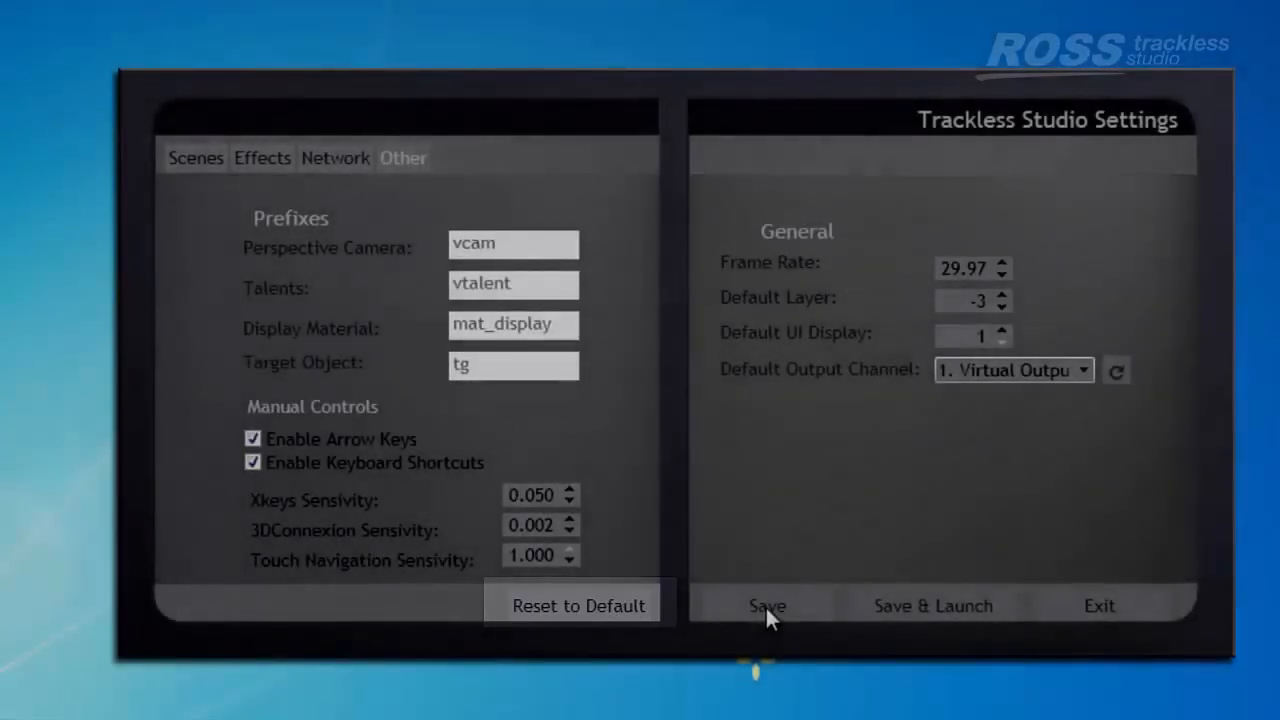
Save the Trackless Studio settings and exit the settings window
{"action": "left_click", "coordinate": [767, 607]}
{"action": "left_click", "coordinate": [708, 462]}
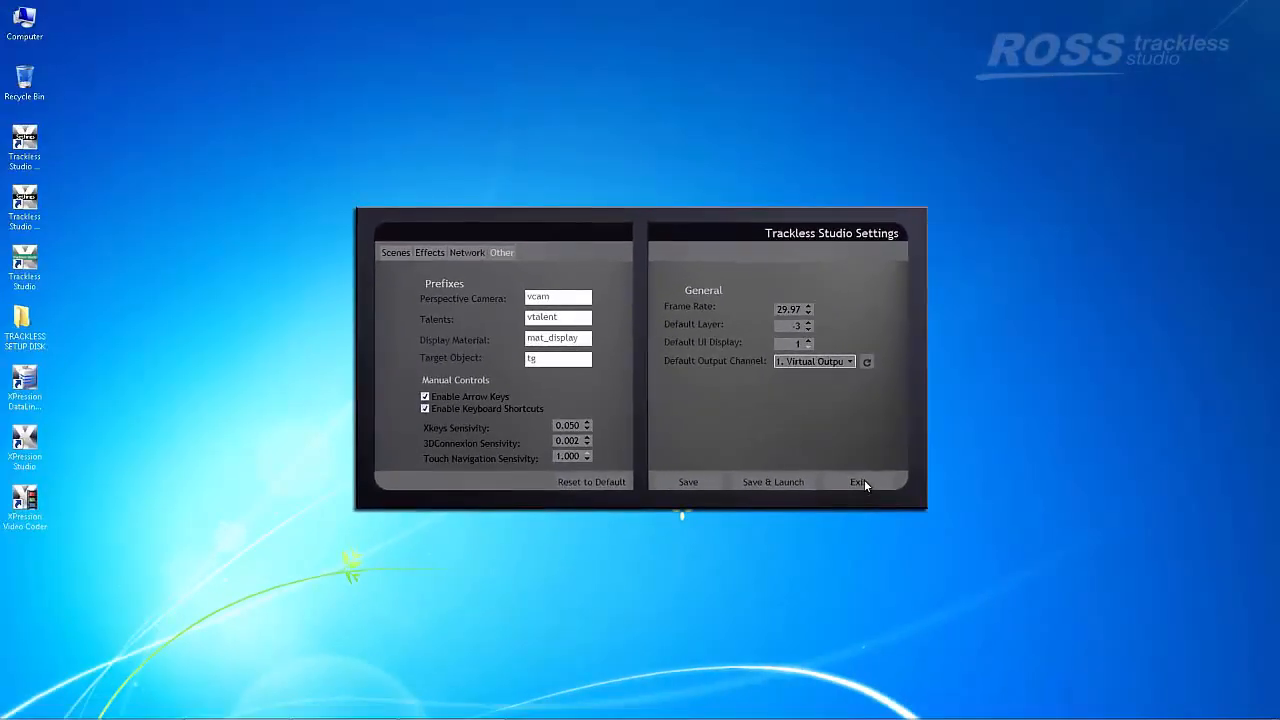
{"action": "left_click", "coordinate": [1099, 606]}
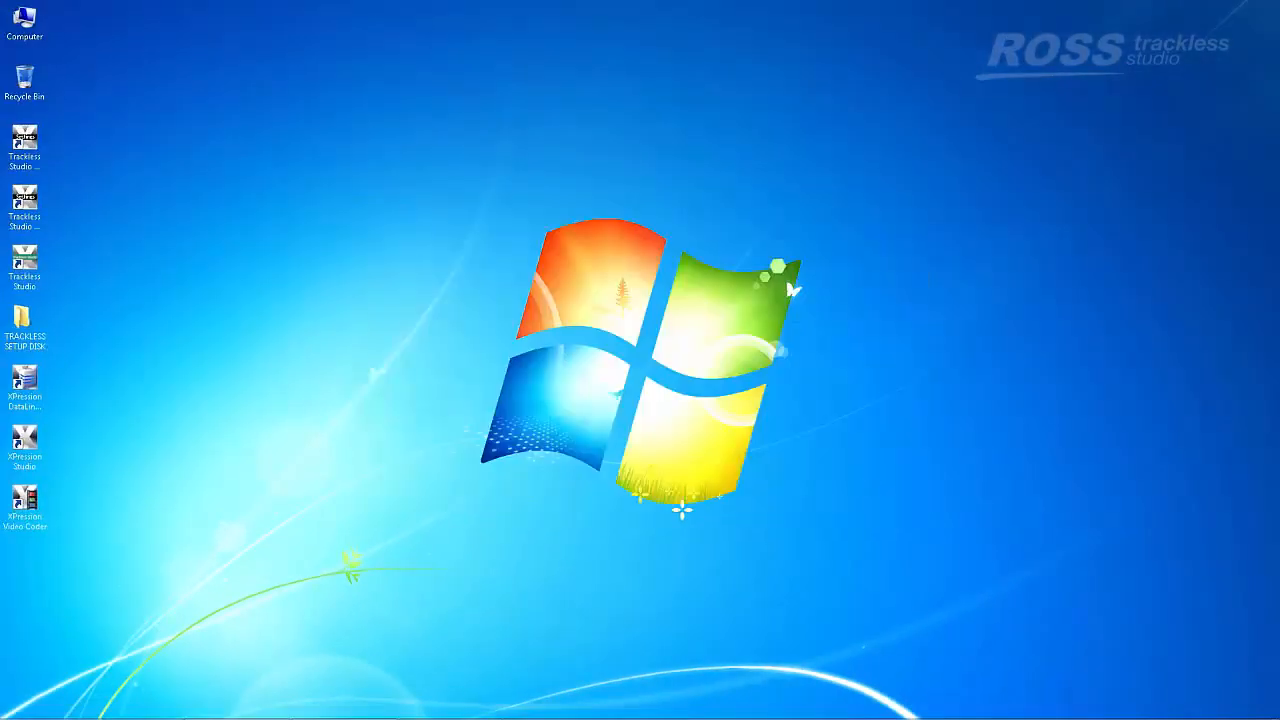